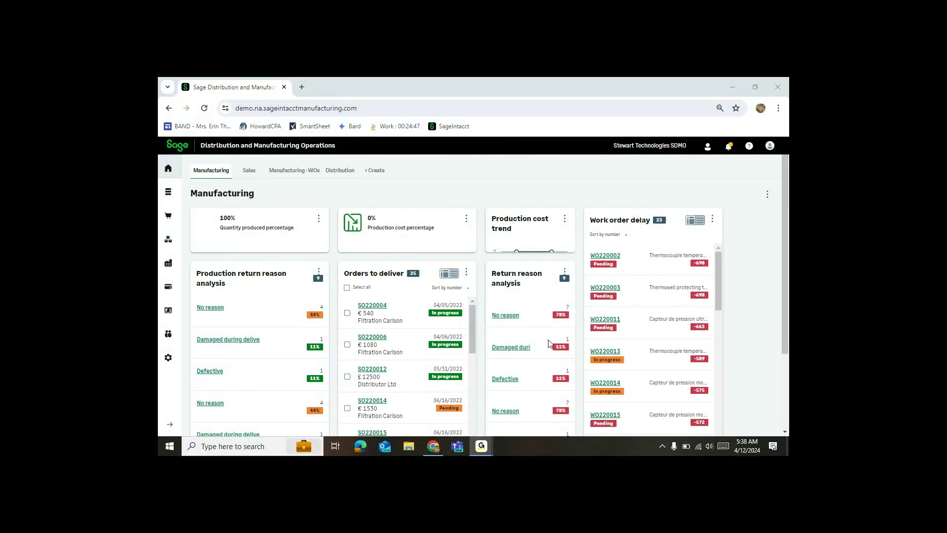
- Bring the Chrome window running Sage to the front
{"action": "left_click", "coordinate": [433, 446]}
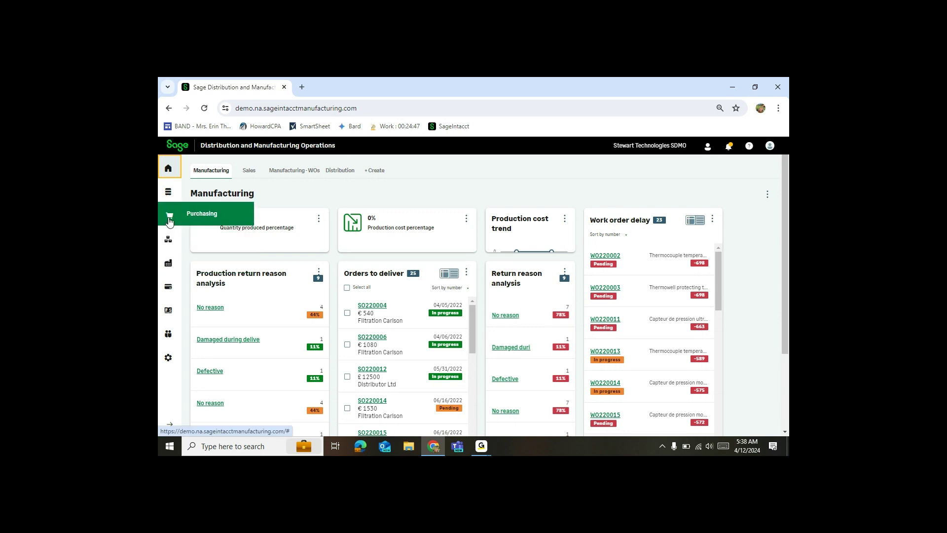
- From Sales orders, open SO240007 for one 61 Series Chair, widen it, then close it
{"action": "left_click", "coordinate": [170, 423]}
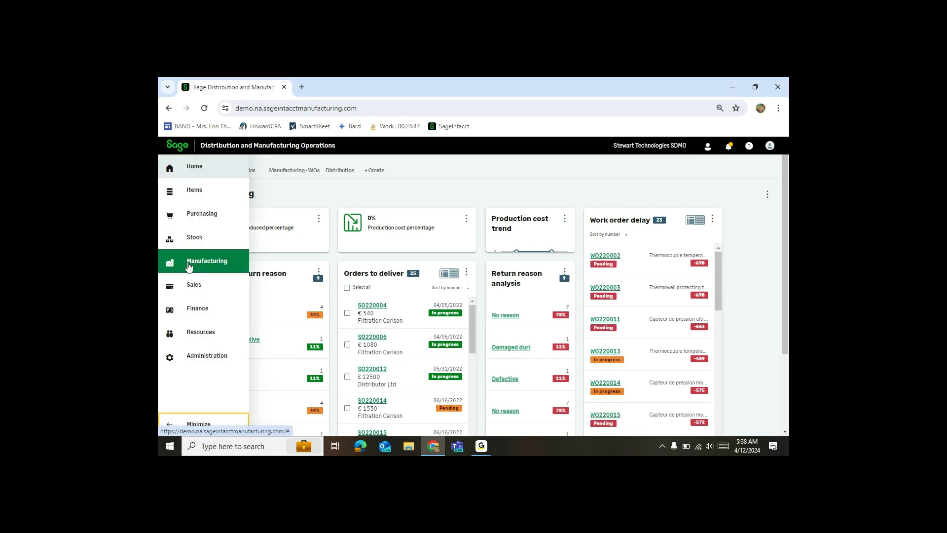
{"action": "left_click", "coordinate": [190, 285]}
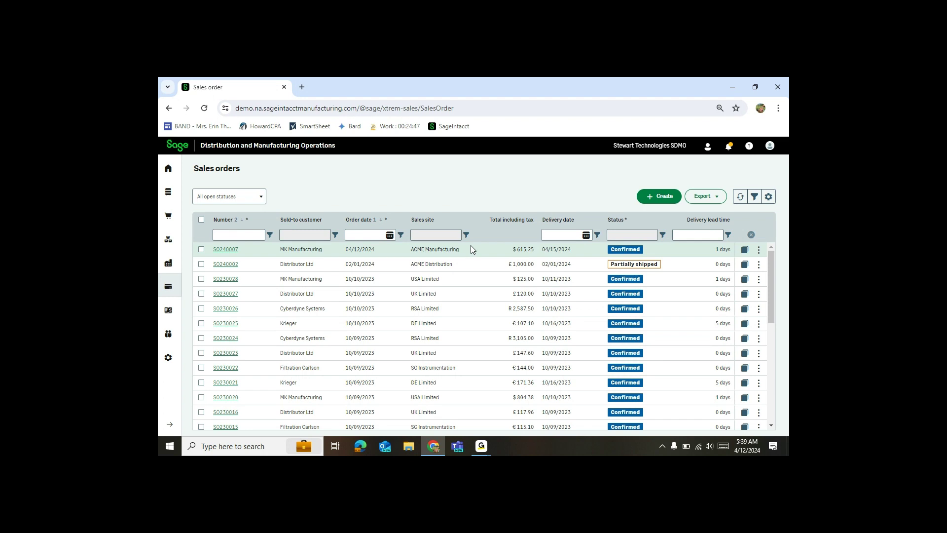
{"action": "left_click", "coordinate": [485, 251]}
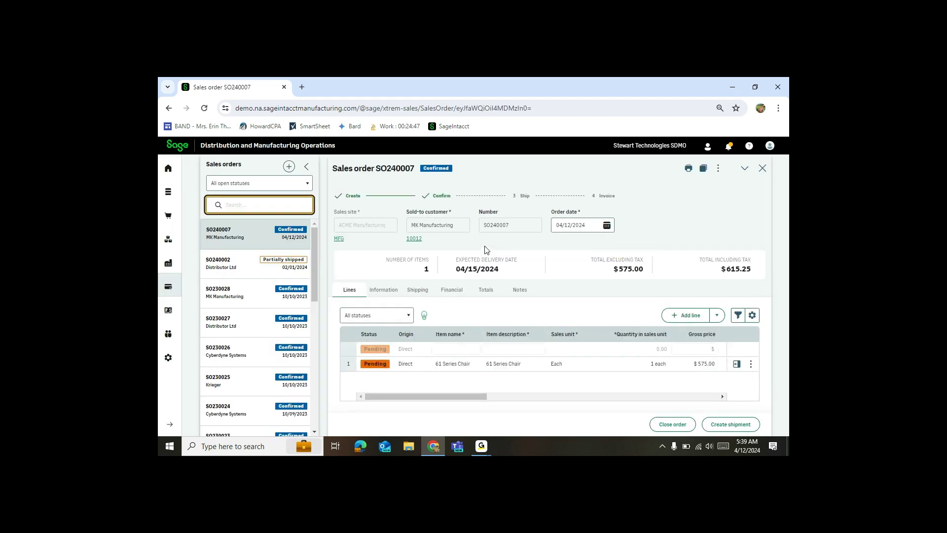
{"action": "left_click", "coordinate": [307, 166]}
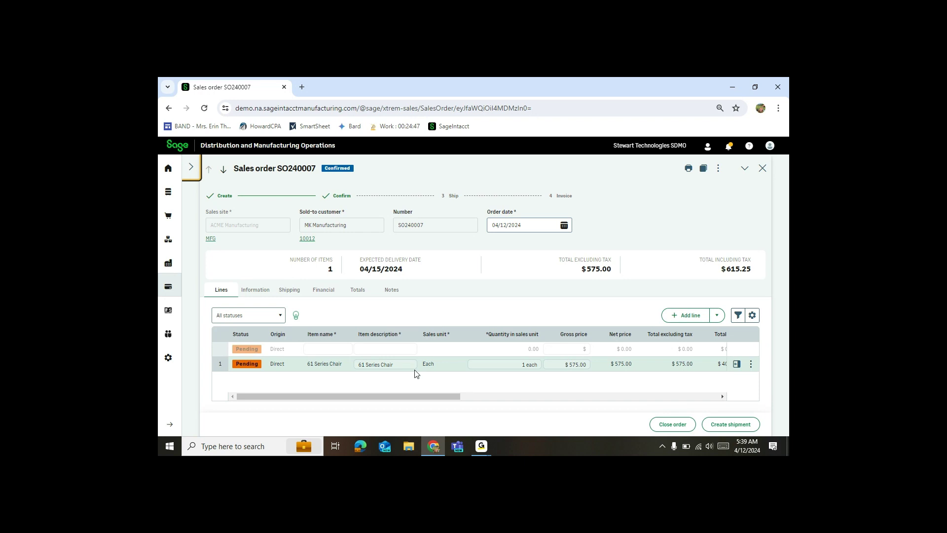
{"action": "left_click", "coordinate": [763, 168]}
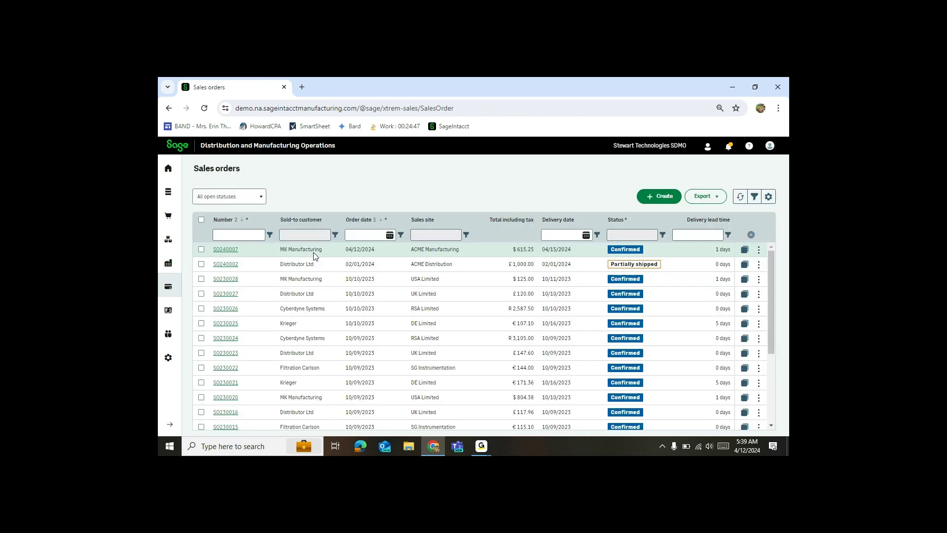
- Navigate to Stock > Reordering > MRP calculation to list past MRP runs
{"action": "left_click", "coordinate": [168, 262]}
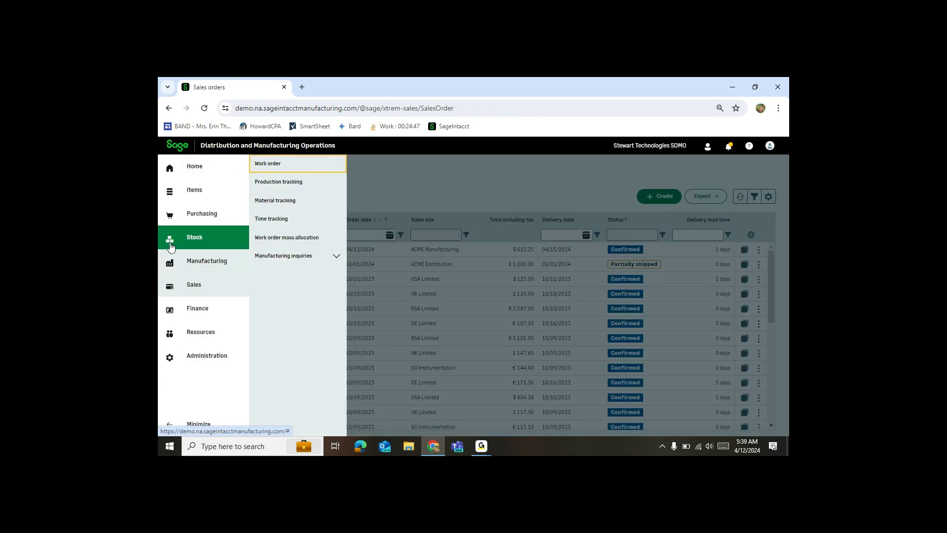
{"action": "left_click", "coordinate": [169, 244]}
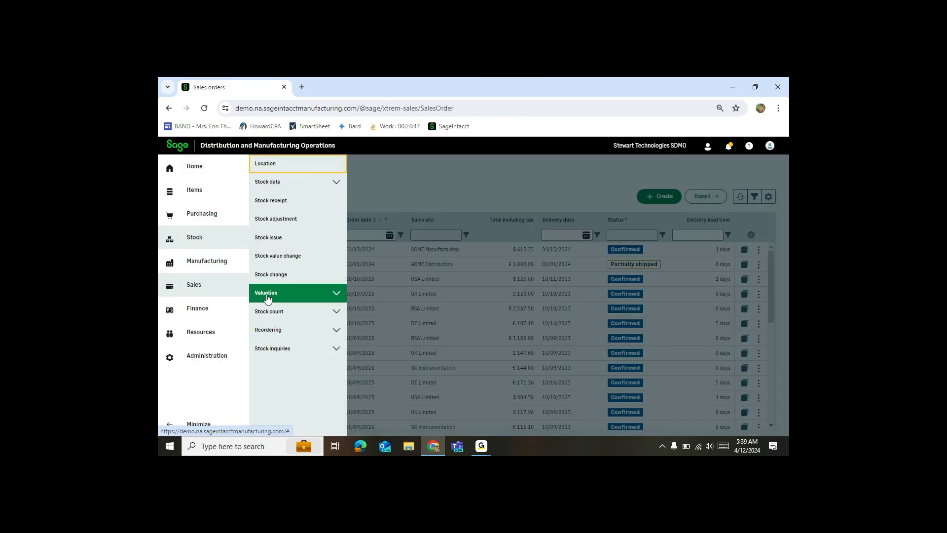
{"action": "left_click", "coordinate": [276, 331]}
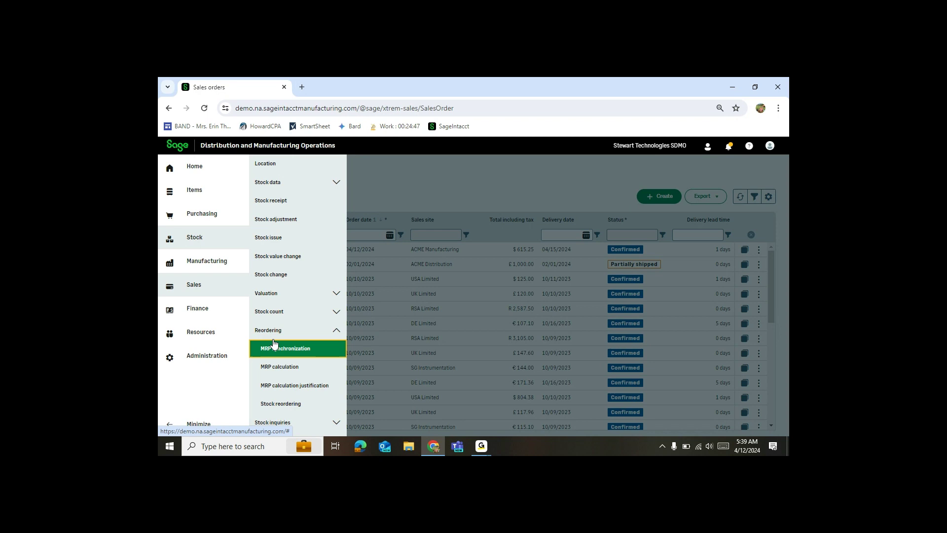
{"action": "left_click", "coordinate": [277, 368]}
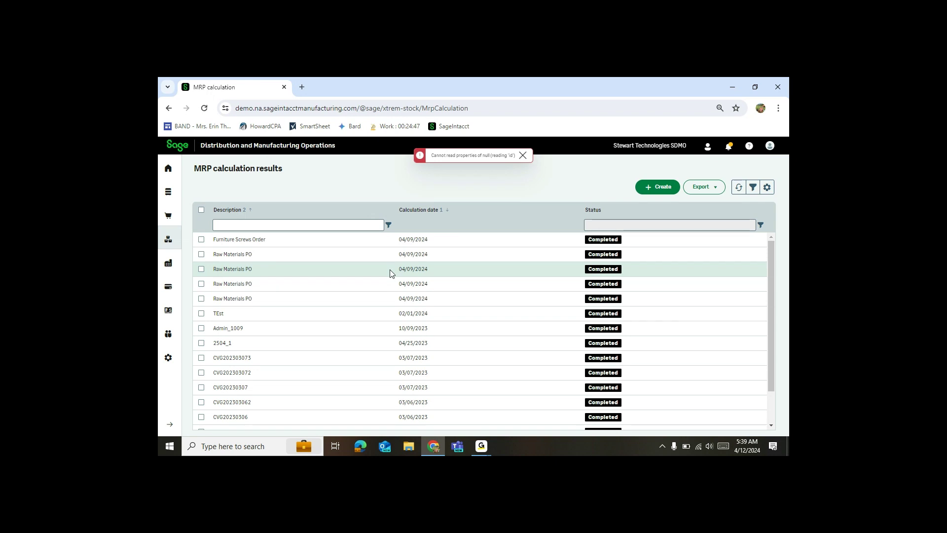
- Submit MRP calculation 'MRP for Acme April 12th' for site ACME Manufacturing with bill of material explosion
{"action": "left_click", "coordinate": [658, 188]}
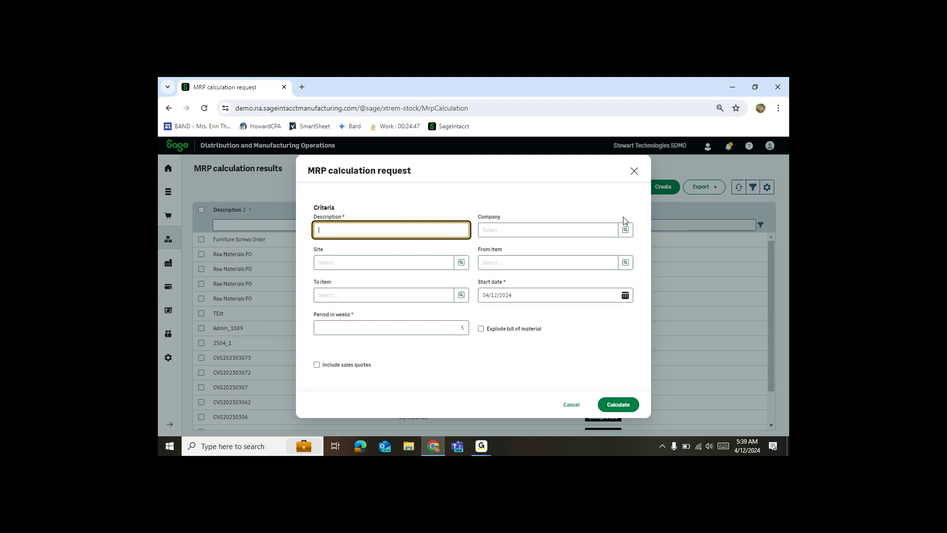
{"action": "type", "text": "MRP for Acme April 12th"}
{"action": "key", "text": "Tab"}
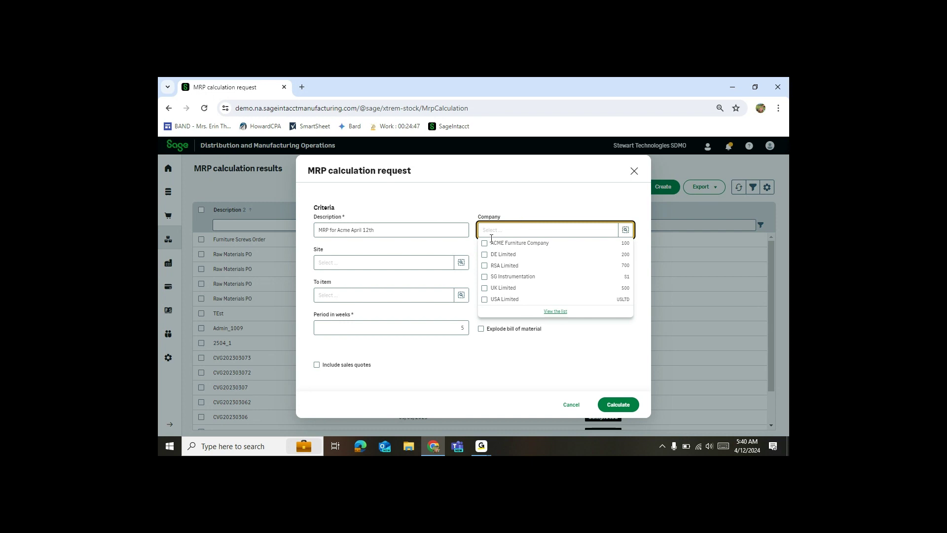
{"action": "left_click", "coordinate": [462, 263]}
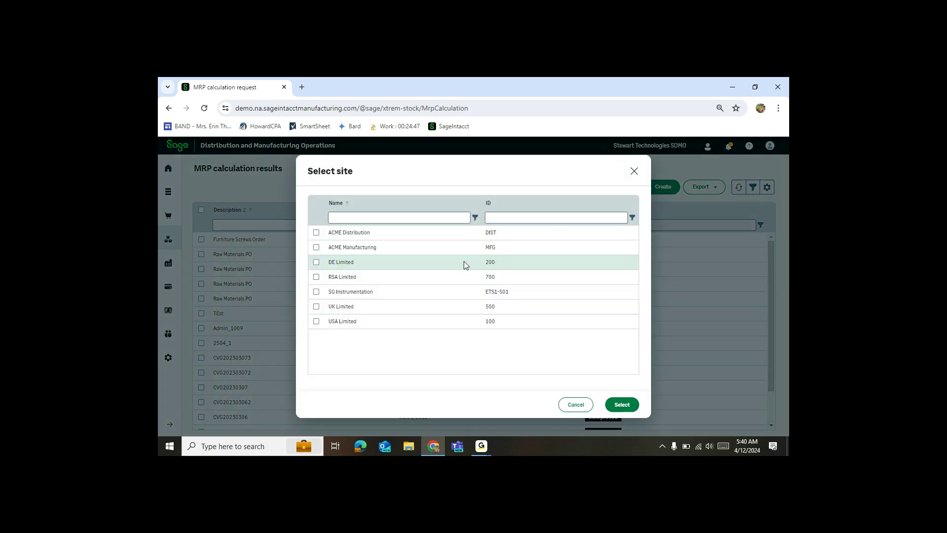
{"action": "left_click", "coordinate": [317, 249]}
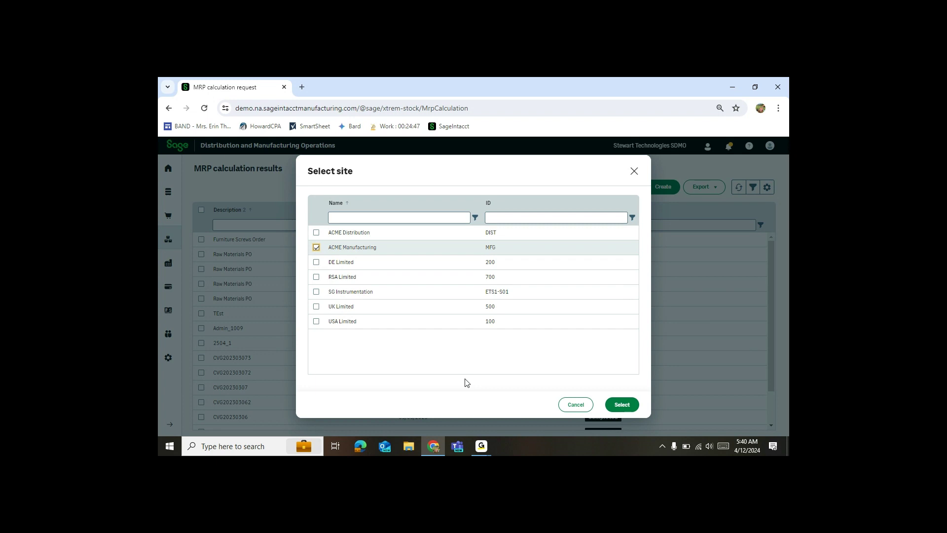
{"action": "left_click", "coordinate": [624, 405]}
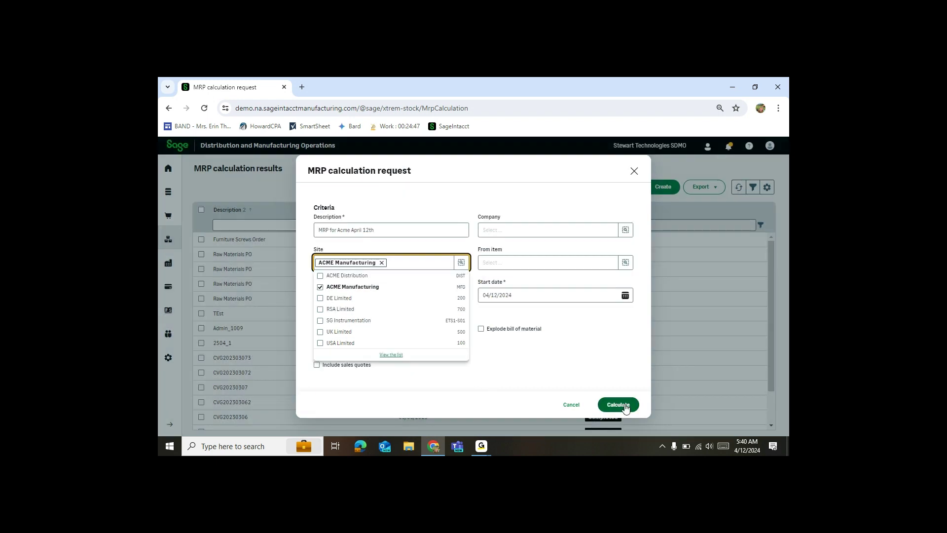
{"action": "left_click", "coordinate": [536, 316]}
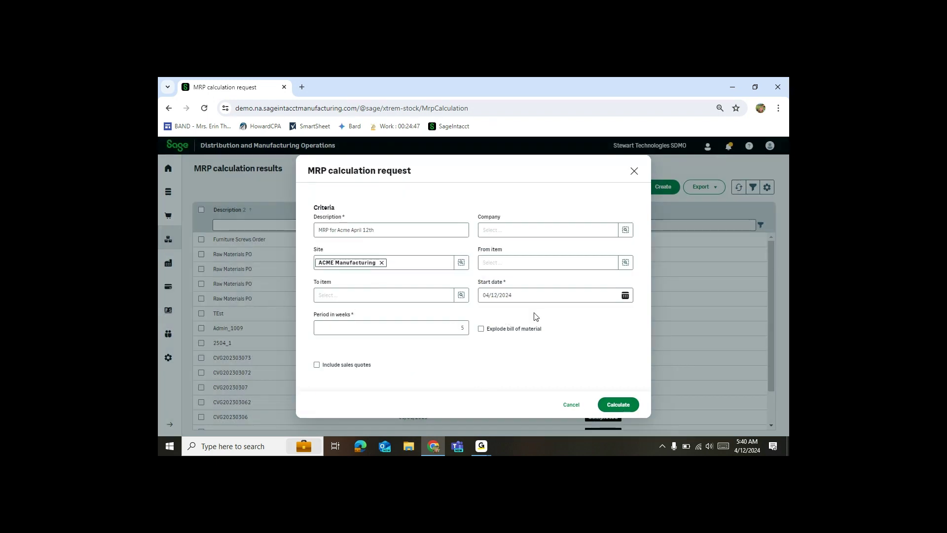
{"action": "left_click", "coordinate": [481, 330]}
{"action": "left_click", "coordinate": [606, 406]}
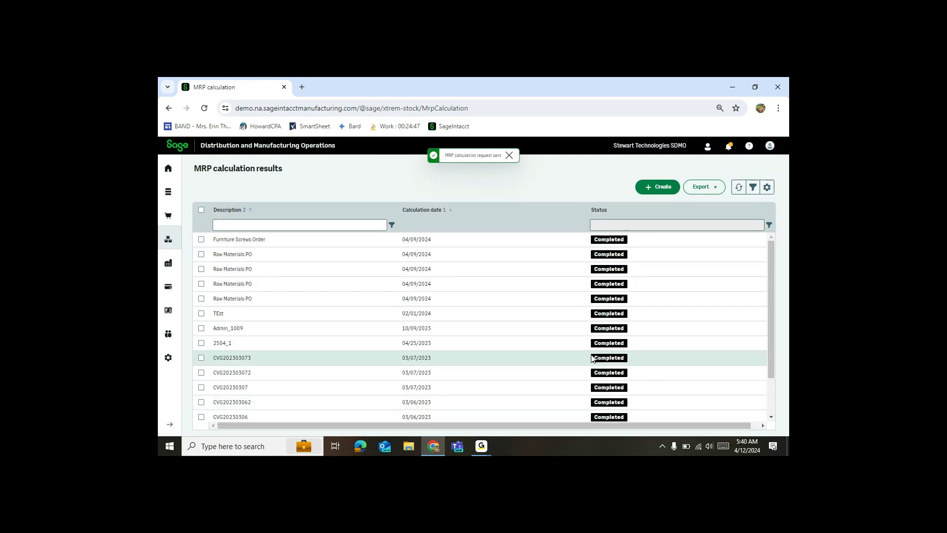
- Refresh and open the 'MRP for Acme April 12th' results, scrolling to its four suggestions
{"action": "left_click", "coordinate": [739, 187]}
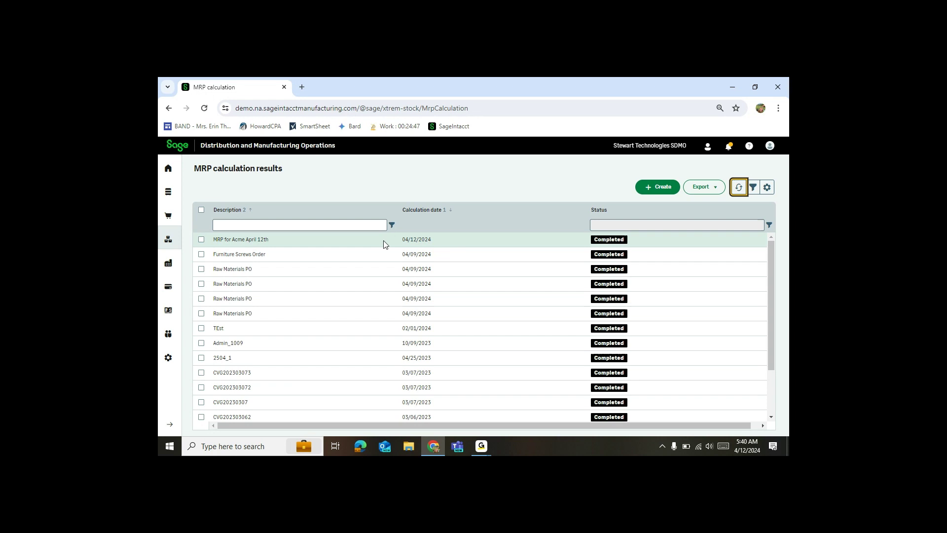
{"action": "left_click", "coordinate": [647, 240]}
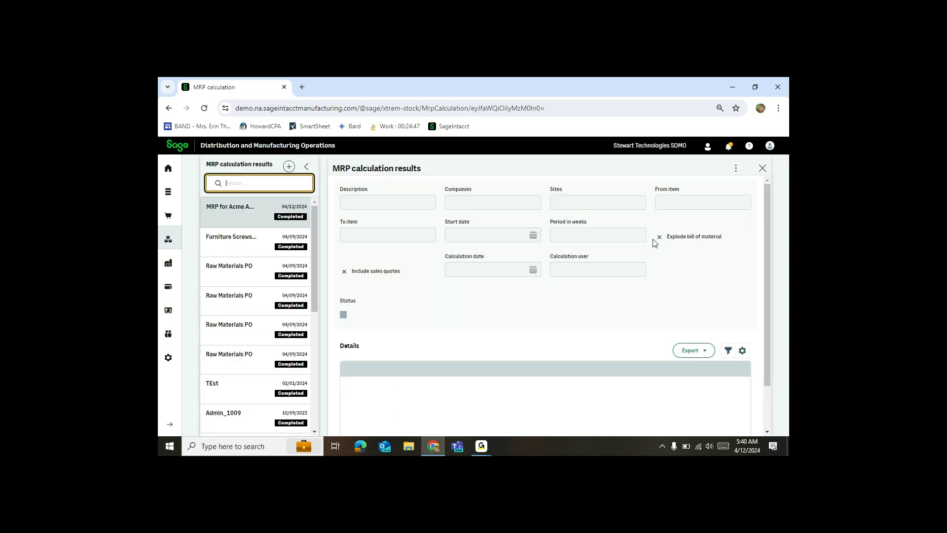
{"action": "left_click", "coordinate": [306, 167]}
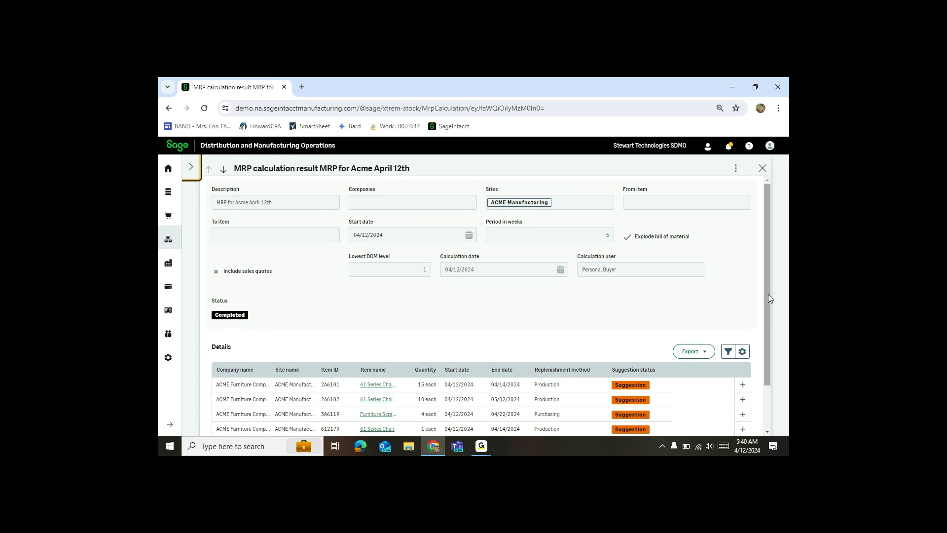
{"action": "left_click_drag", "start_coordinate": [768, 294], "coordinate": [770, 330]}
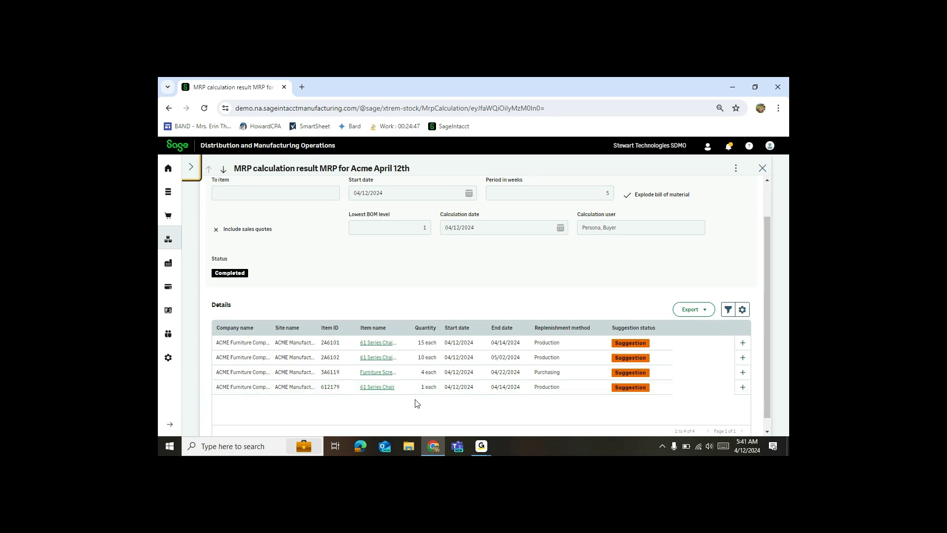
- Start a purchase order from the Furniture Screws suggestion with purchase quantity 10
{"action": "left_click", "coordinate": [743, 374]}
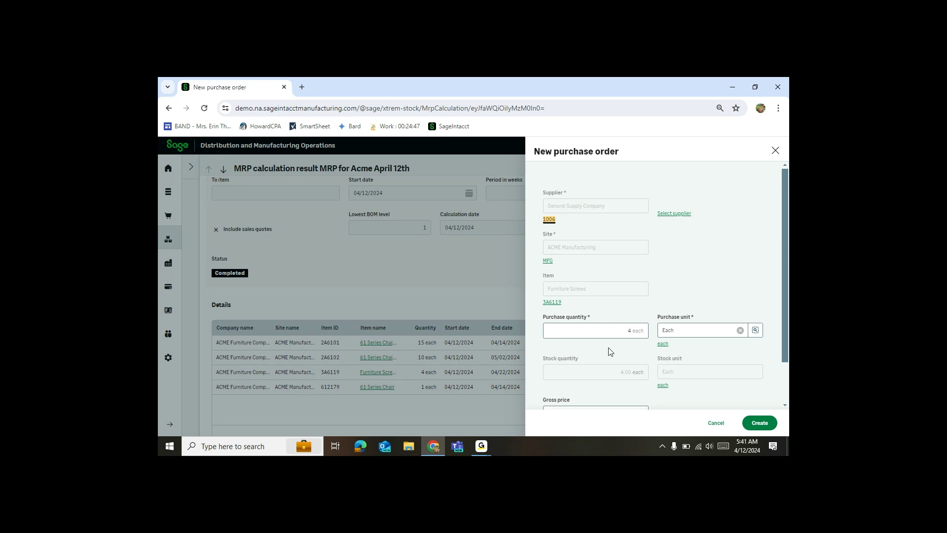
{"action": "left_click", "coordinate": [624, 331]}
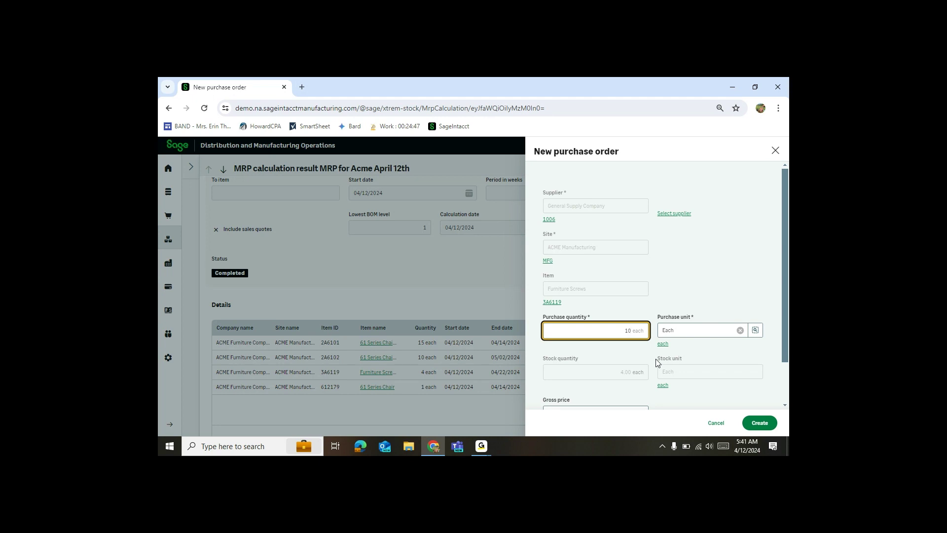
{"action": "key", "text": "Tab"}
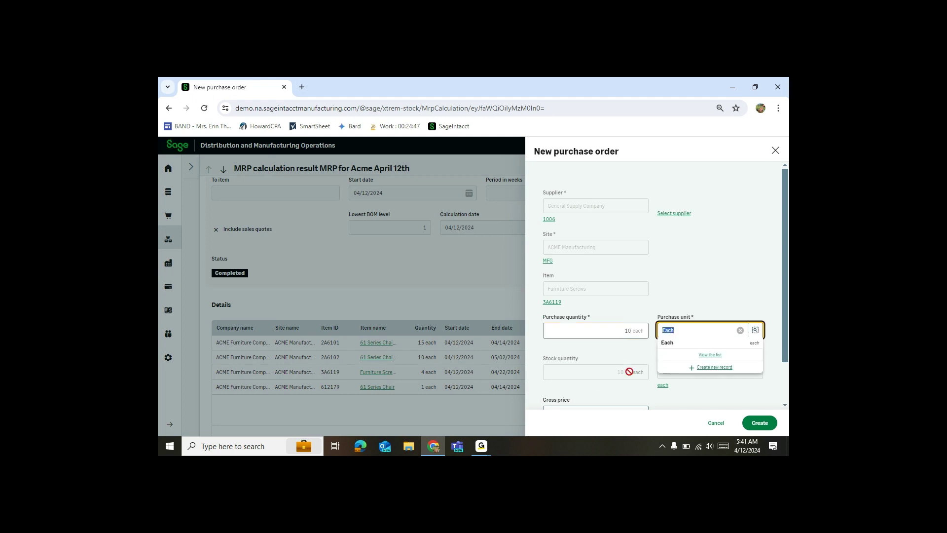
- Set the gross price to 5.0 and create the purchase order
{"action": "scroll", "coordinate": [787, 290], "scroll_direction": "down", "scroll_amount": 1}
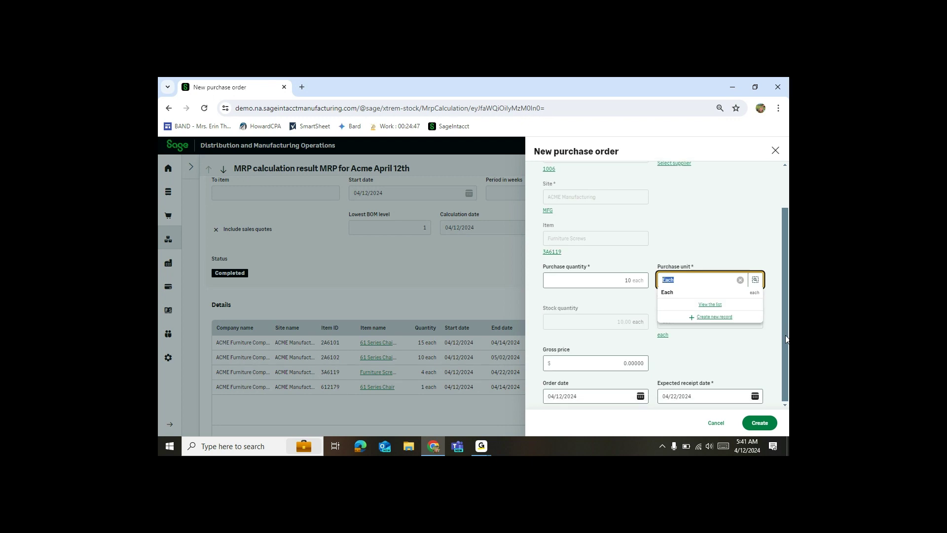
{"action": "left_click", "coordinate": [610, 366]}
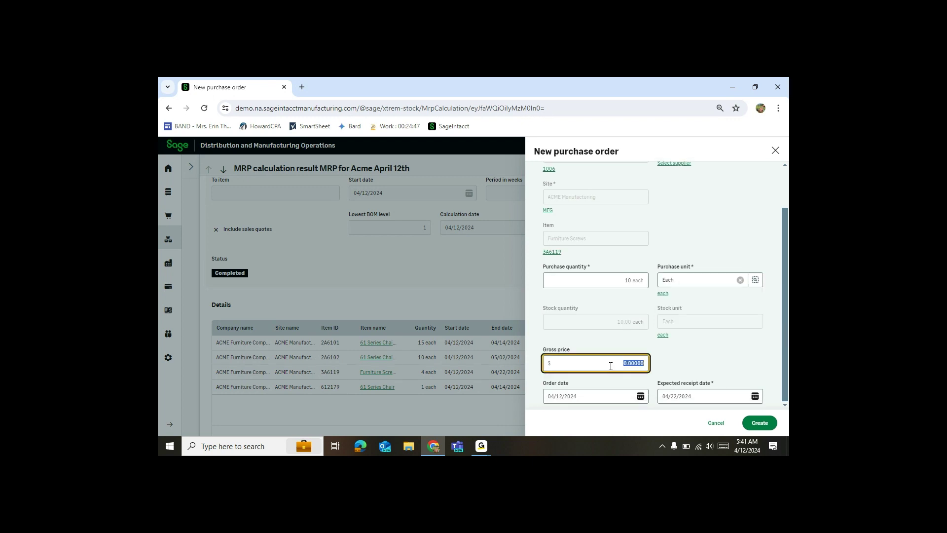
{"action": "type", "text": "5"}
{"action": "key", "text": "Tab"}
{"action": "left_click", "coordinate": [690, 347]}
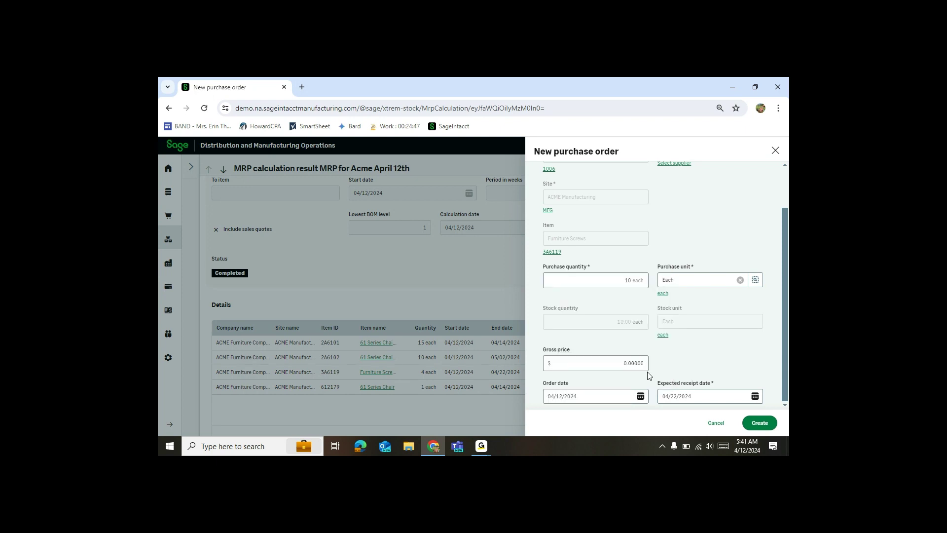
{"action": "left_click", "coordinate": [624, 368]}
{"action": "type", "text": "5"}
{"action": "key", "text": "Tab"}
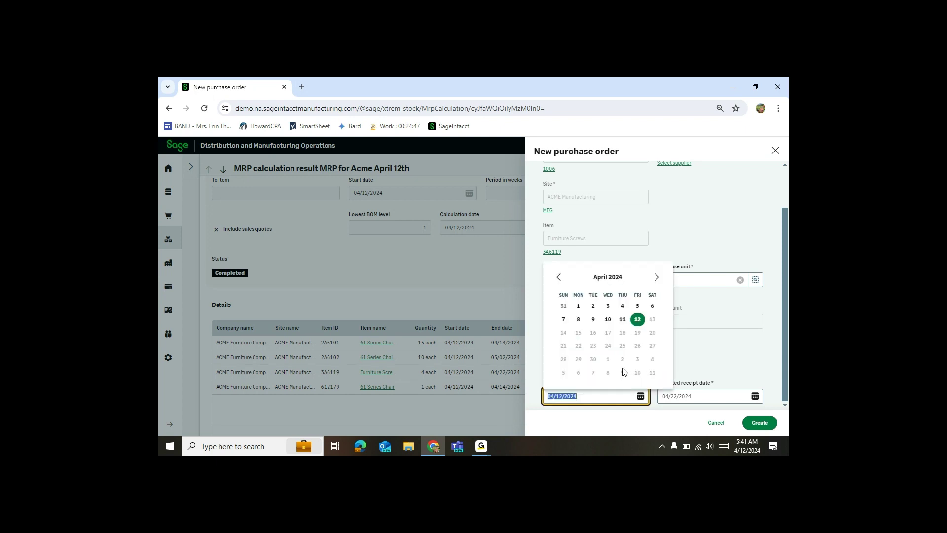
{"action": "left_click", "coordinate": [703, 370]}
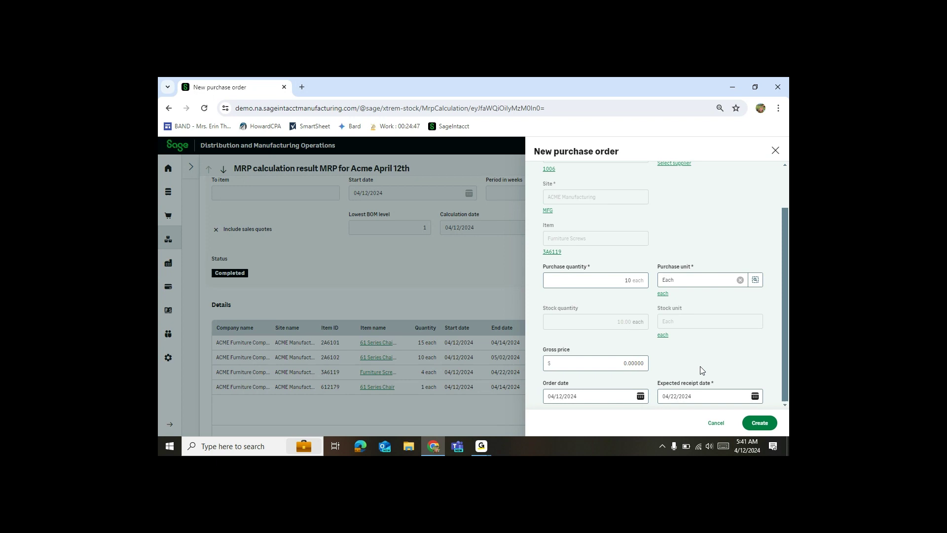
{"action": "left_click", "coordinate": [628, 365]}
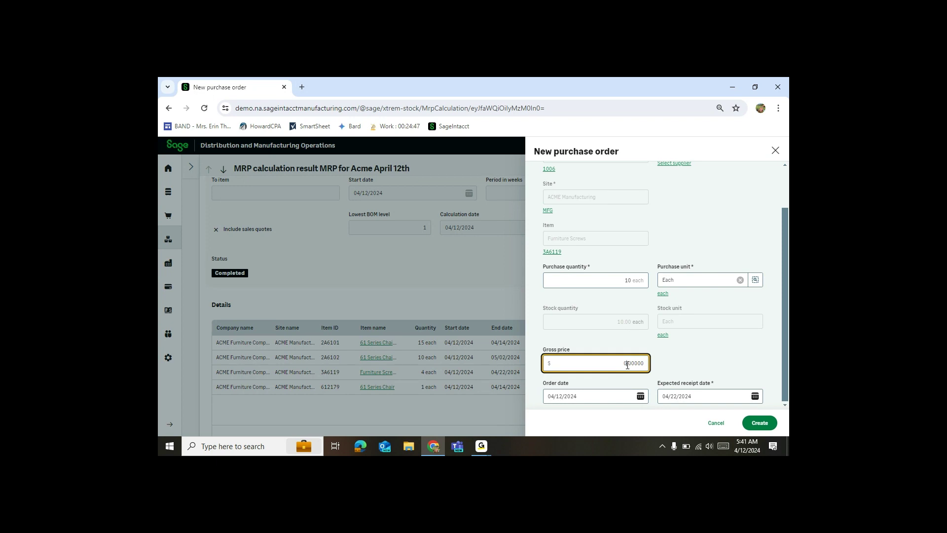
{"action": "double_click", "coordinate": [628, 365]}
{"action": "type", "text": "5.0"}
{"action": "key", "text": "Tab"}
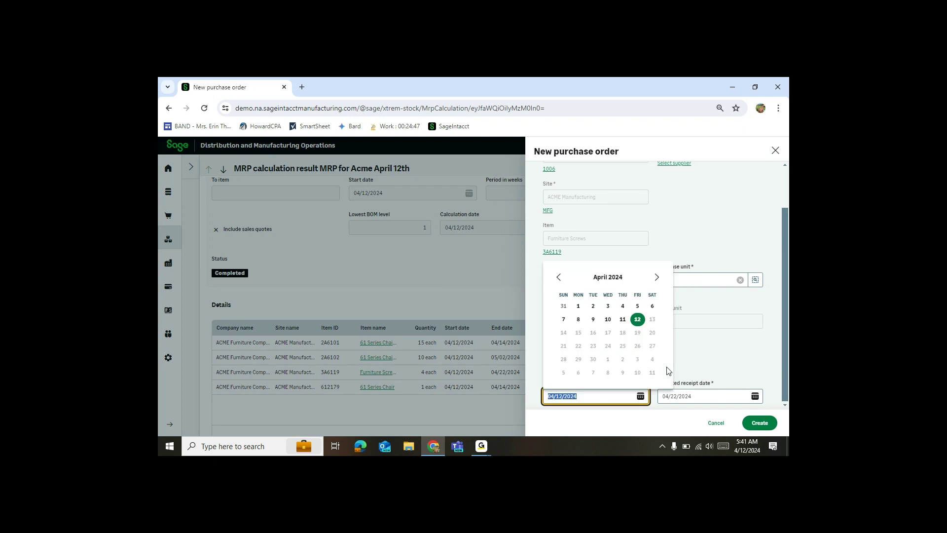
{"action": "left_click", "coordinate": [685, 366]}
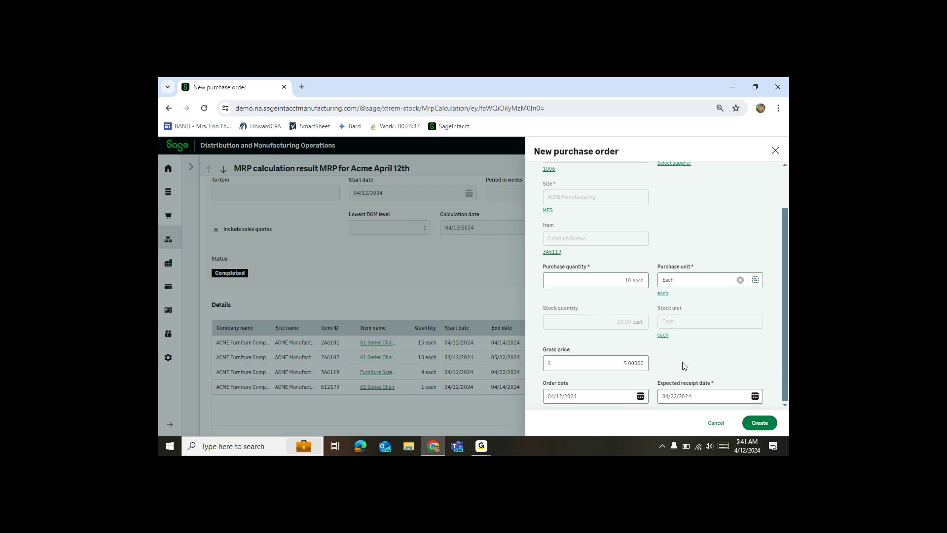
{"action": "left_click", "coordinate": [758, 425]}
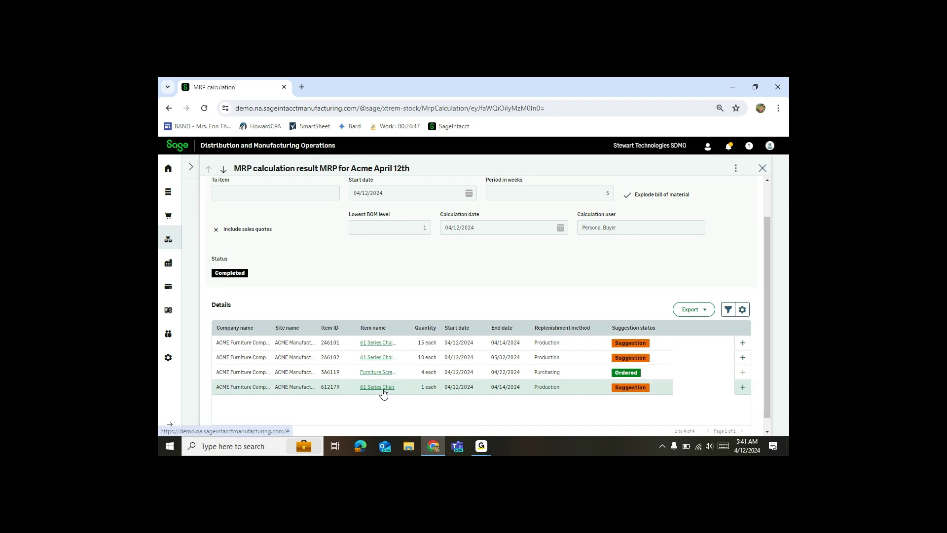
- Create a Normal-category work order from the 61 Series Chair MRP suggestion
{"action": "left_click", "coordinate": [743, 389]}
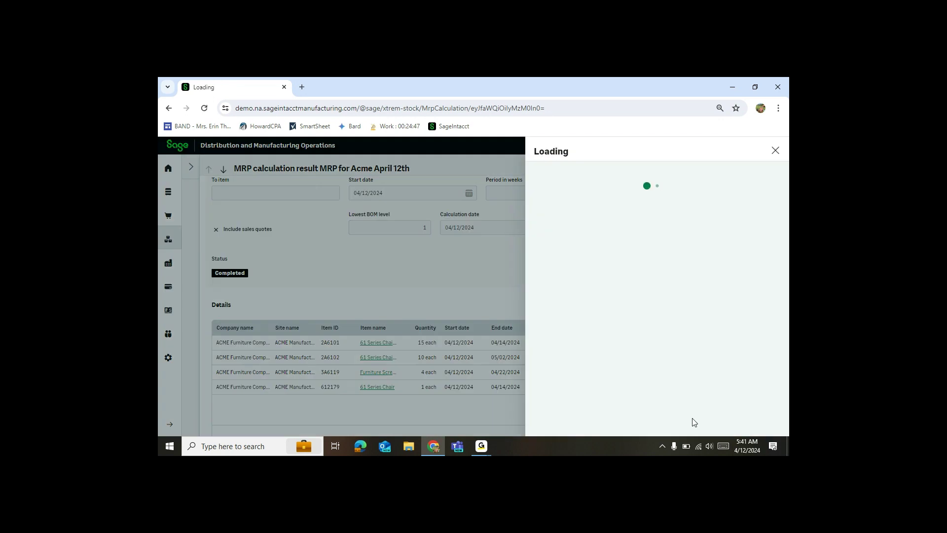
{"action": "left_click", "coordinate": [644, 247]}
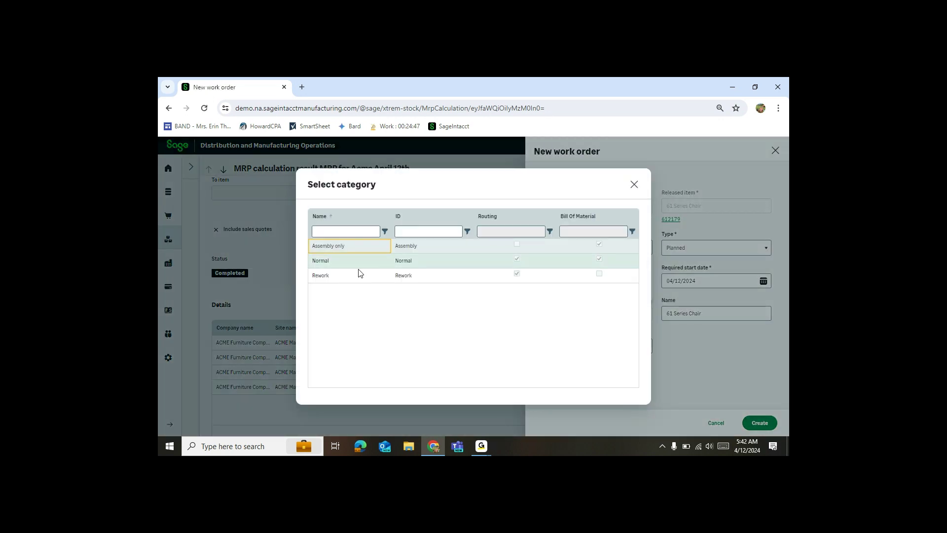
{"action": "left_click", "coordinate": [364, 260]}
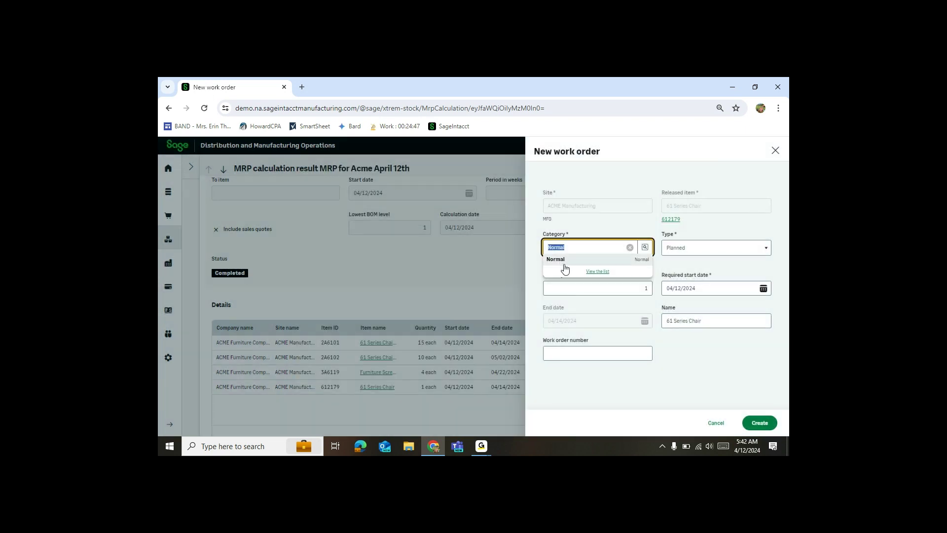
{"action": "left_click", "coordinate": [561, 259]}
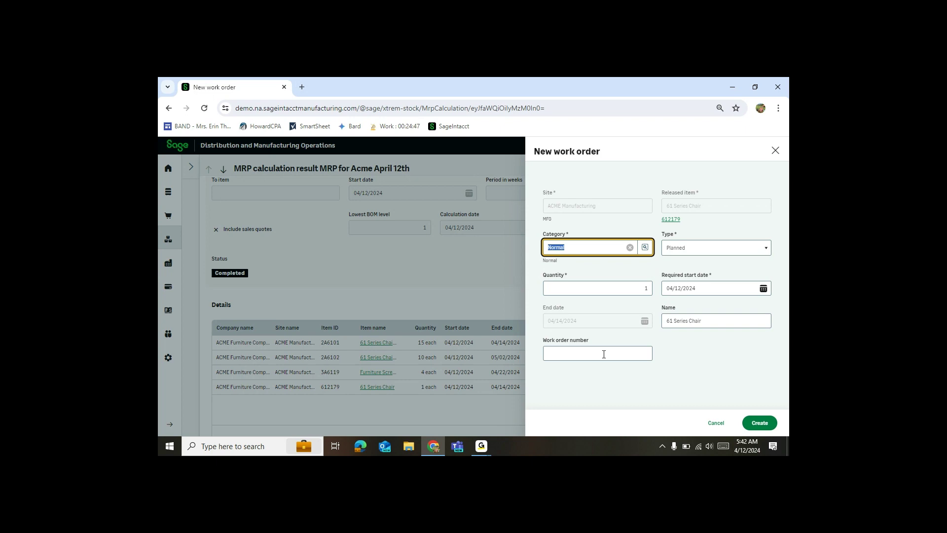
{"action": "left_click", "coordinate": [758, 423]}
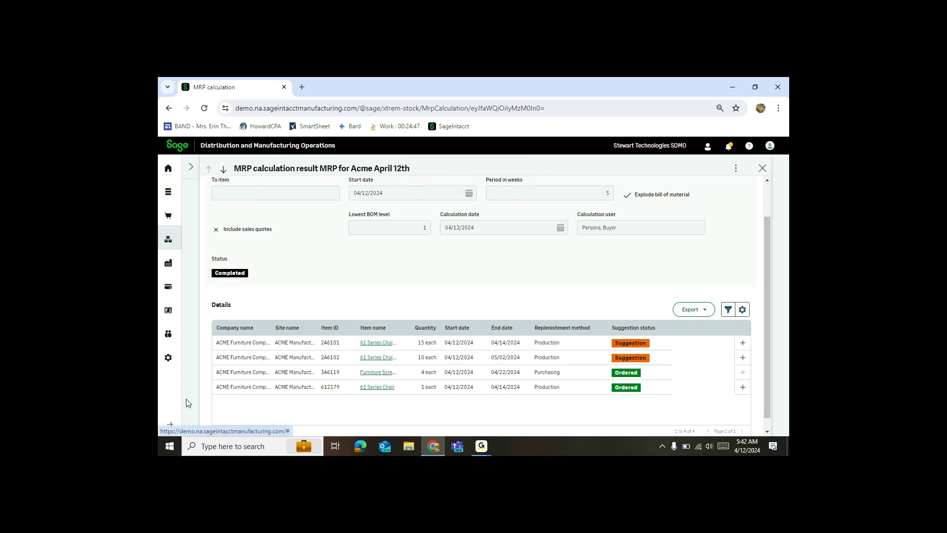
- Open the pending 61 Series Chair work order WO240005 and change its type to Firm
{"action": "left_click", "coordinate": [169, 424]}
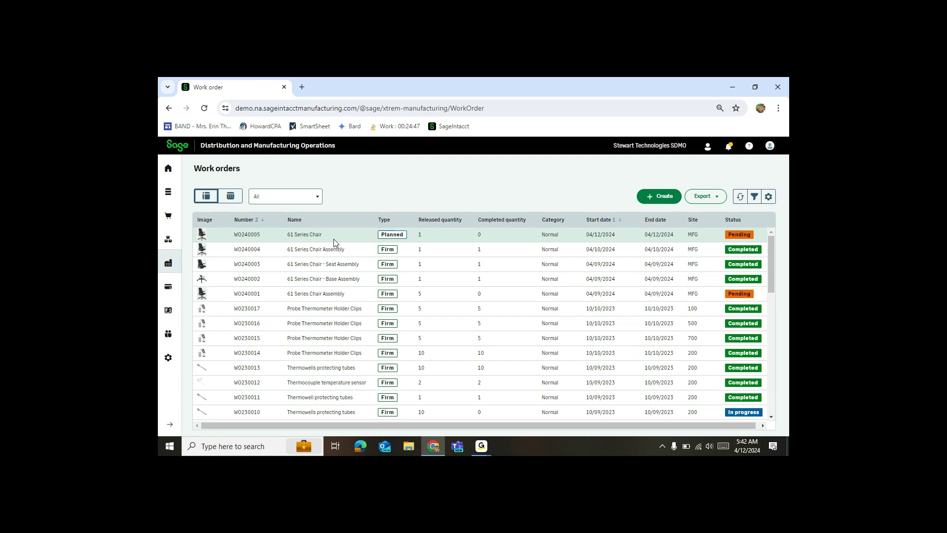
{"action": "left_click", "coordinate": [332, 235]}
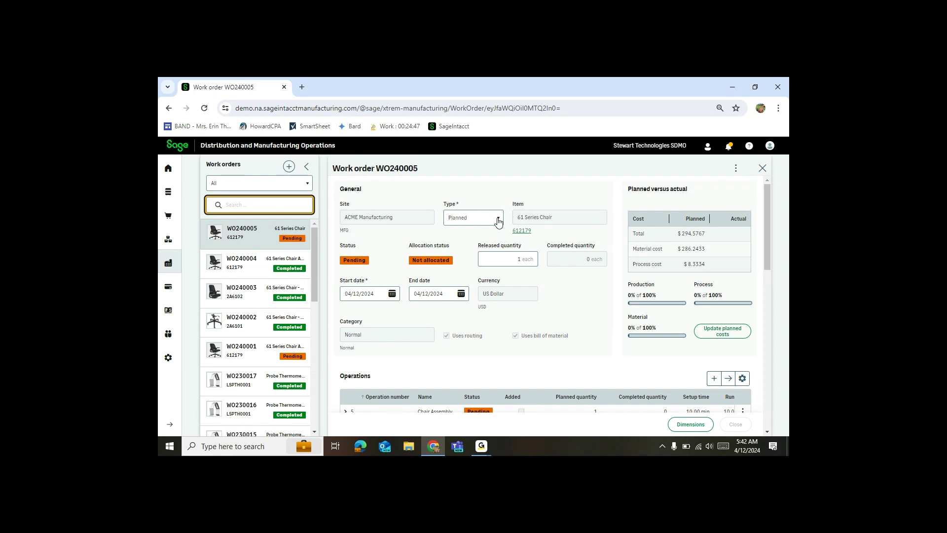
{"action": "left_click", "coordinate": [498, 221]}
{"action": "left_click", "coordinate": [483, 246]}
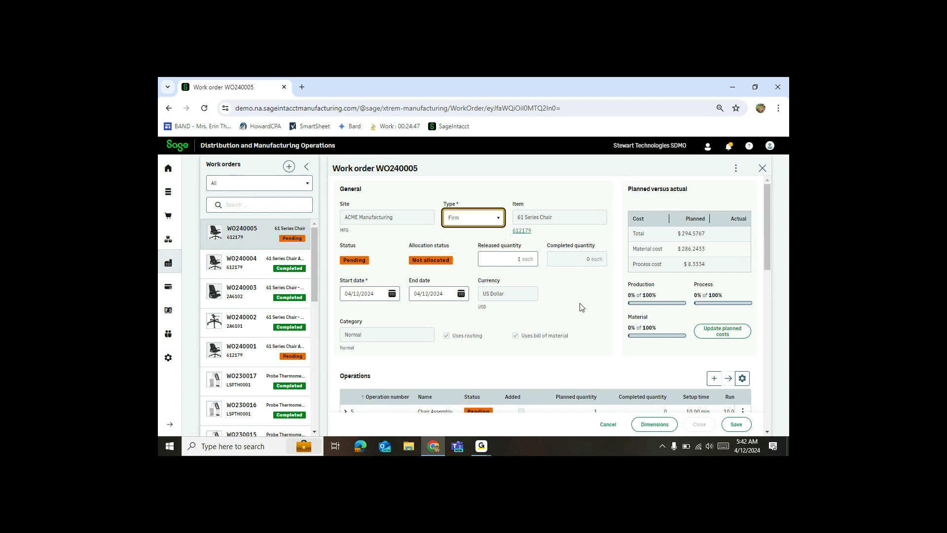
- Set the work order's Department dimension to Manufacturing and confirm
{"action": "left_click", "coordinate": [654, 425]}
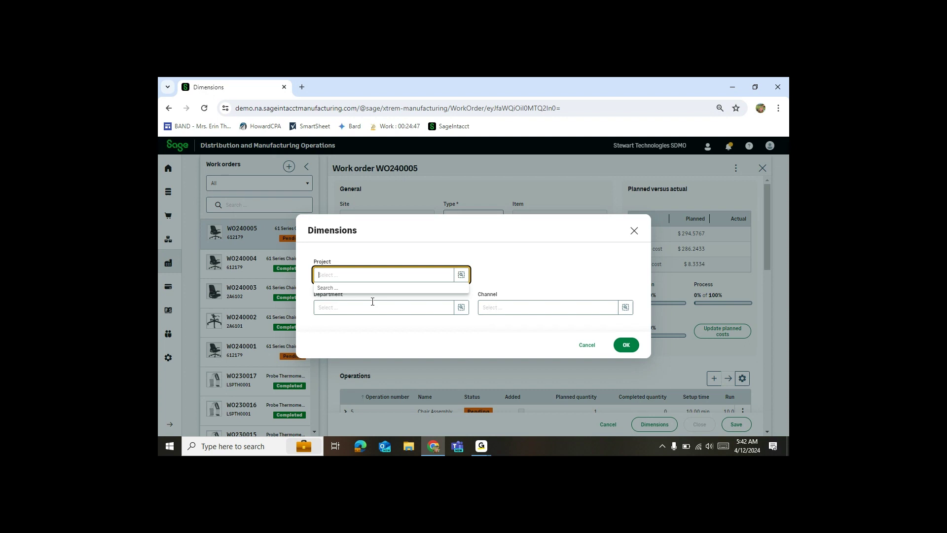
{"action": "left_click", "coordinate": [390, 308]}
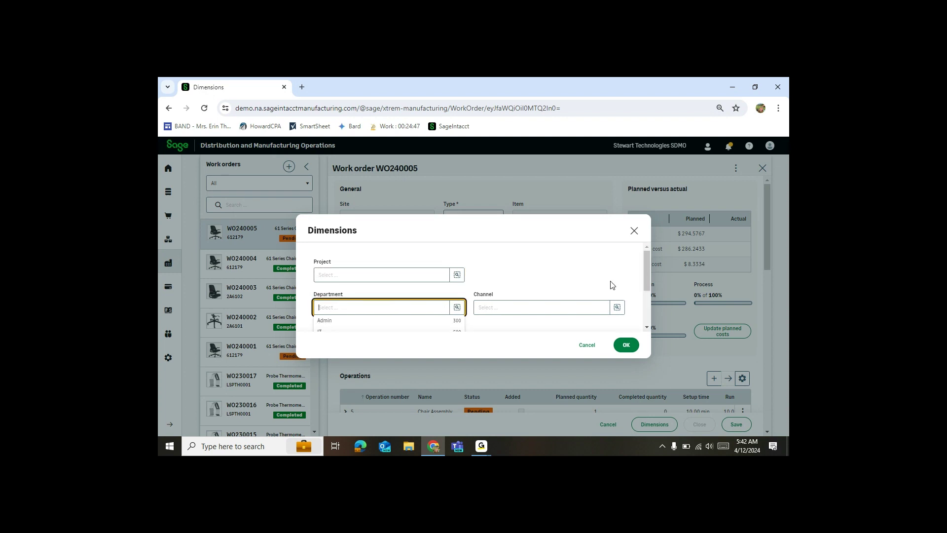
{"action": "left_click", "coordinate": [647, 279]}
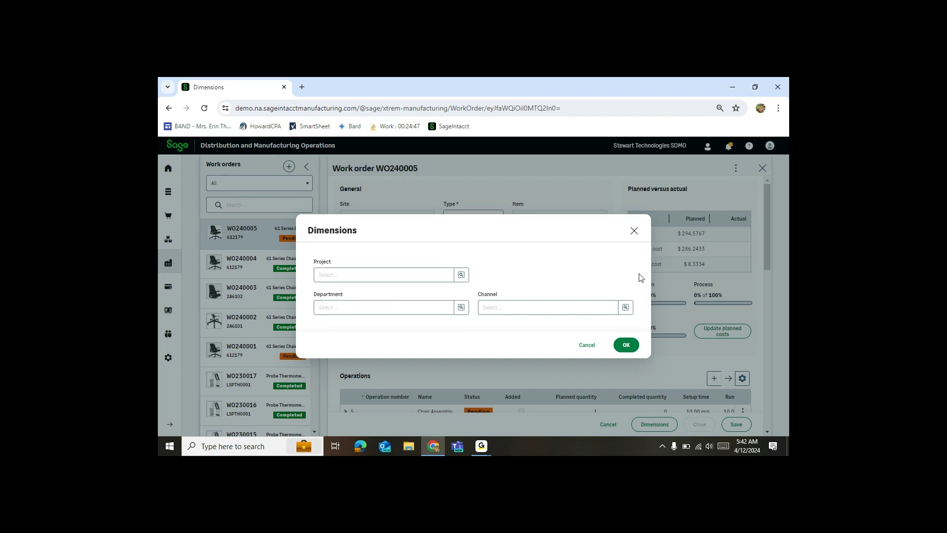
{"action": "left_click", "coordinate": [461, 307]}
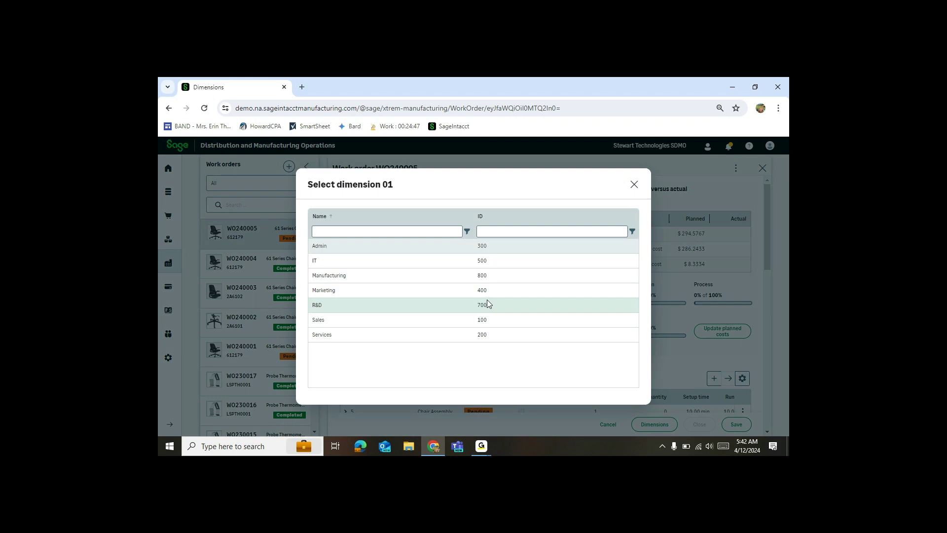
{"action": "left_click", "coordinate": [382, 276]}
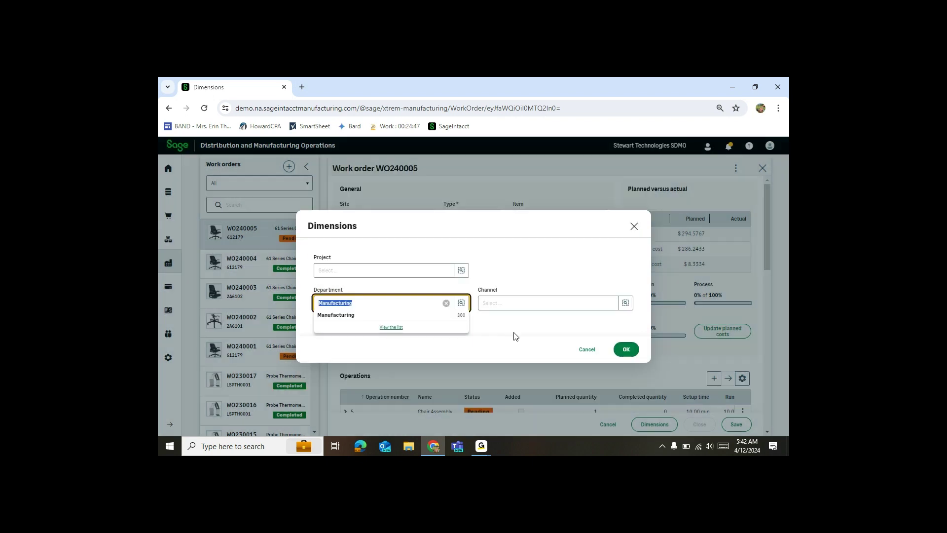
{"action": "left_click", "coordinate": [629, 355]}
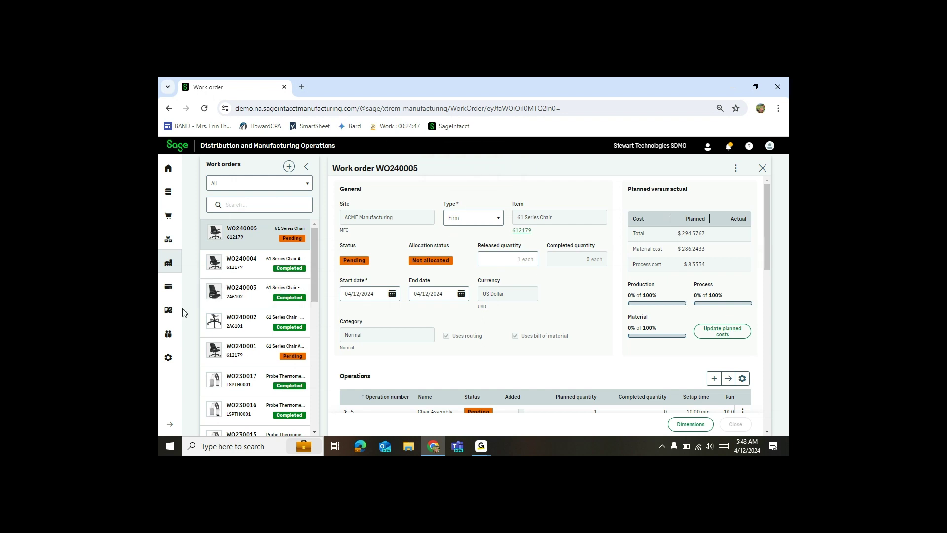
- Open draft purchase order PO240021 from Purchasing, hiding the list to widen its details
{"action": "left_click", "coordinate": [172, 428]}
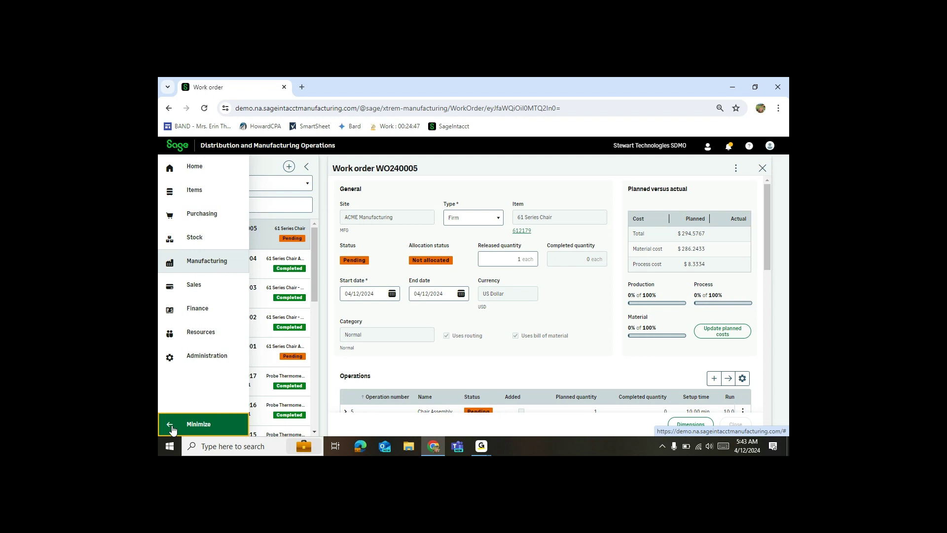
{"action": "left_click", "coordinate": [200, 214]}
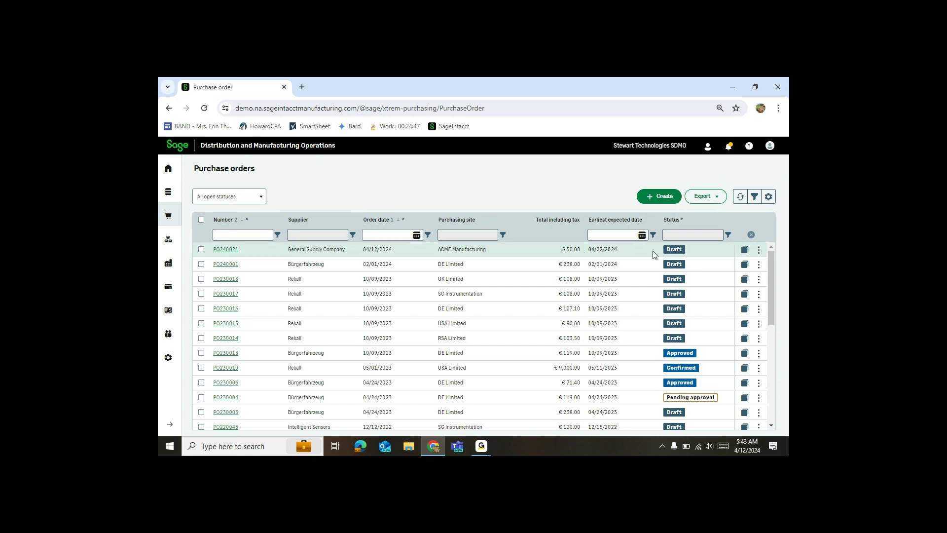
{"action": "left_click", "coordinate": [226, 249]}
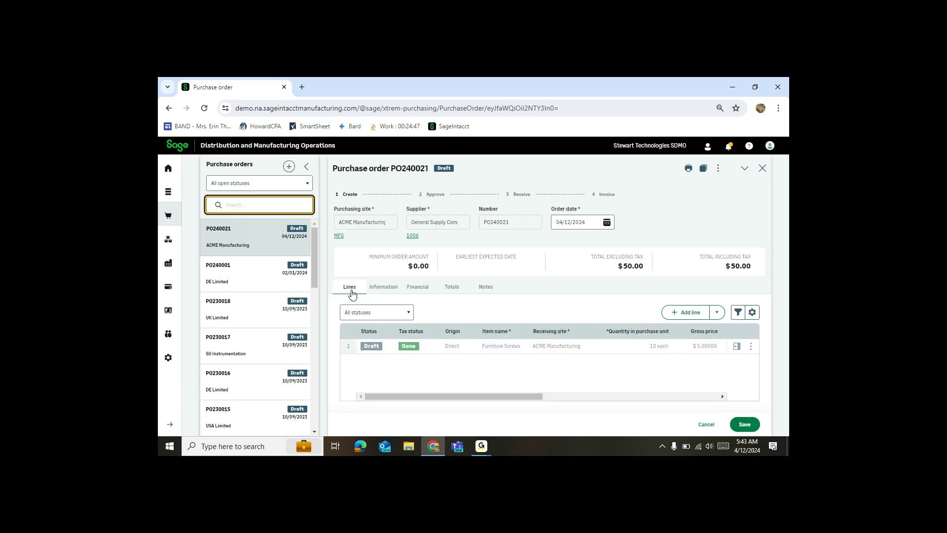
{"action": "left_click", "coordinate": [307, 167]}
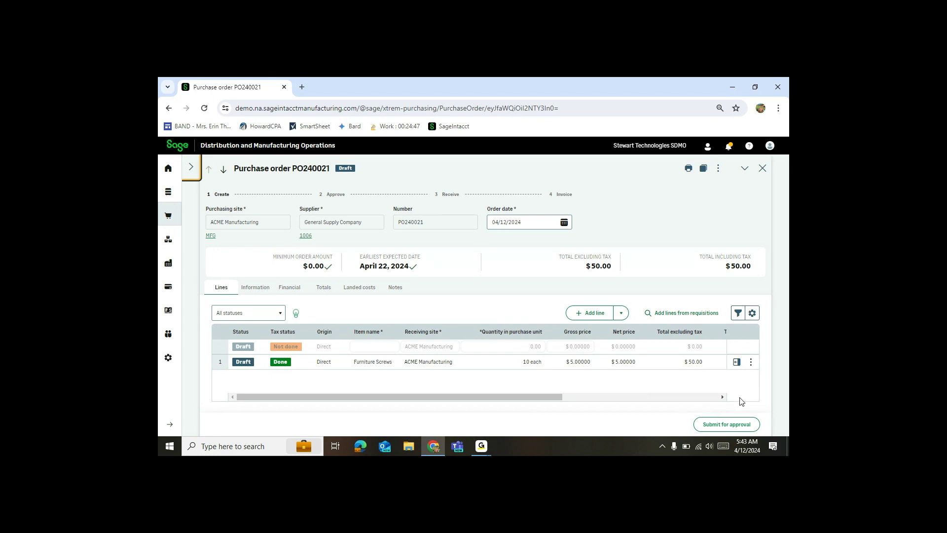
- Send PO240021 for approval to an approver chosen from the list
{"action": "left_click", "coordinate": [728, 423]}
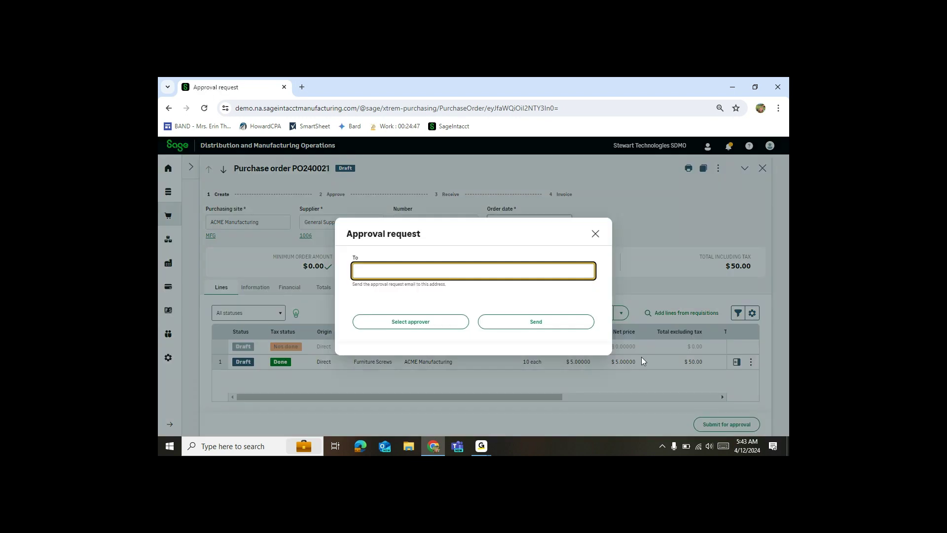
{"action": "left_click", "coordinate": [445, 325]}
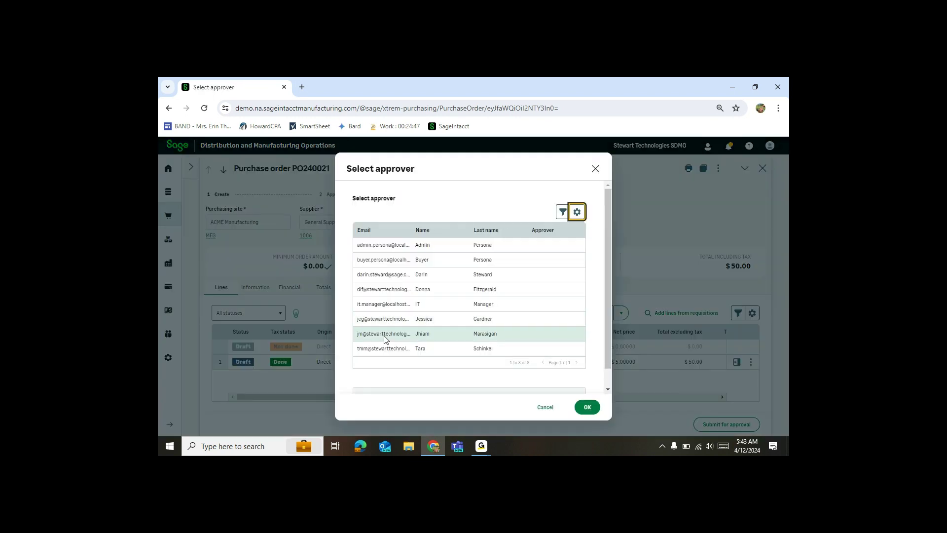
{"action": "left_click", "coordinate": [381, 350]}
{"action": "left_click", "coordinate": [581, 407]}
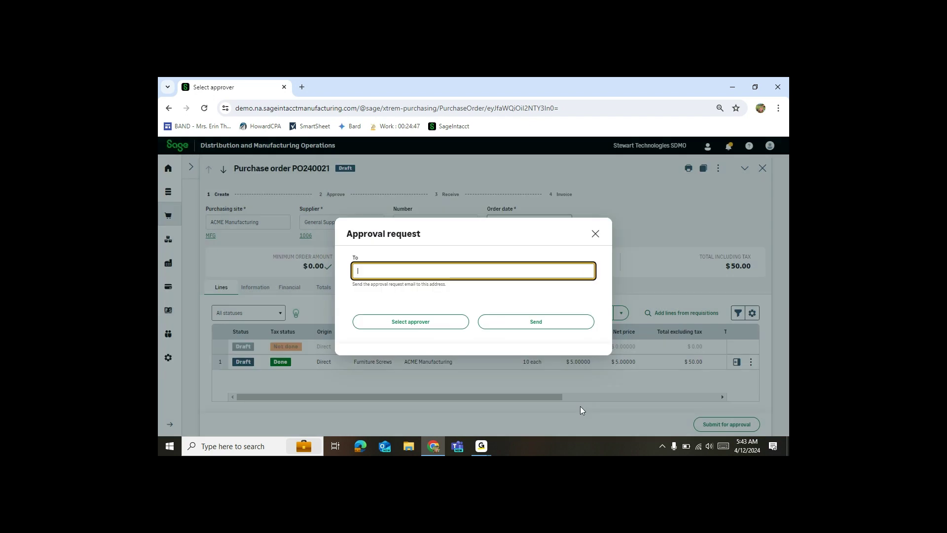
{"action": "left_click", "coordinate": [527, 324]}
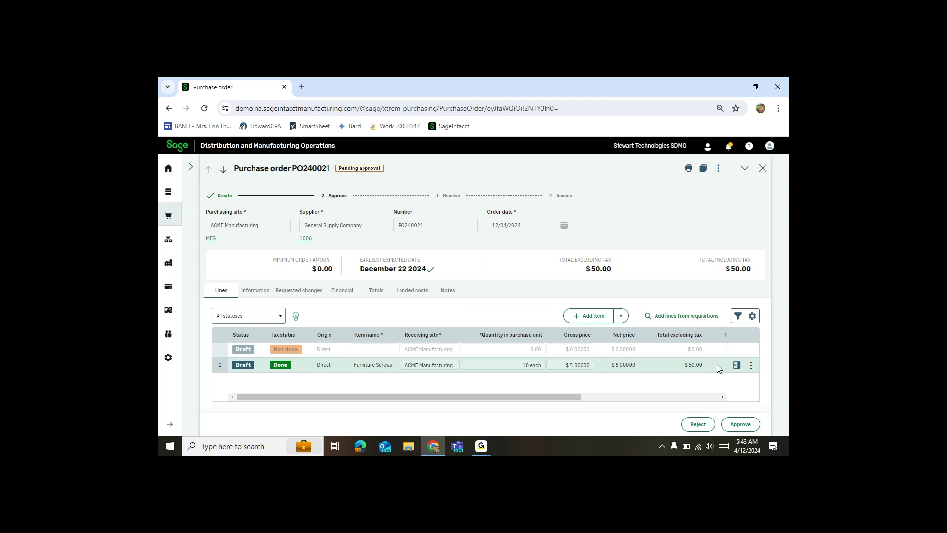
- After the approval attempt errors, set the Furniture Screws line's Department dimension to Manufacturing
{"action": "left_click", "coordinate": [748, 426]}
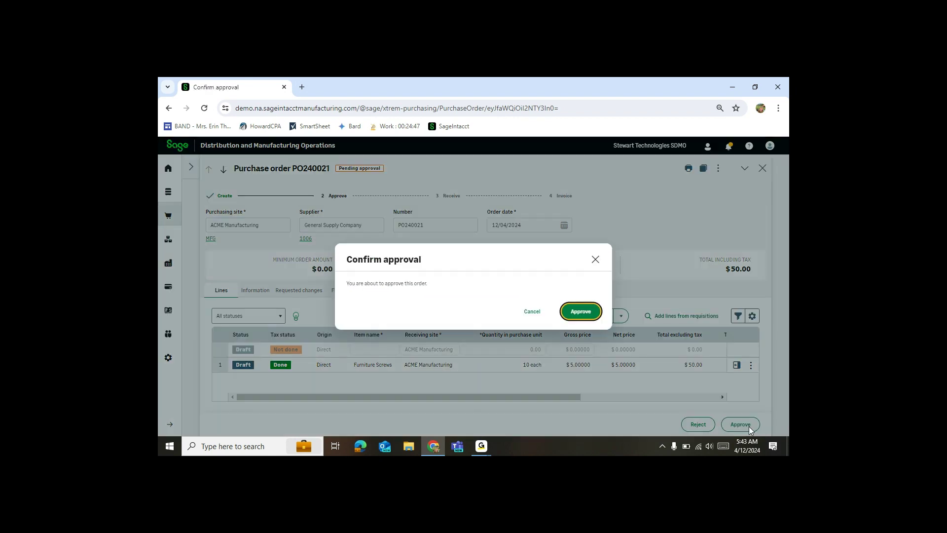
{"action": "left_click", "coordinate": [589, 311]}
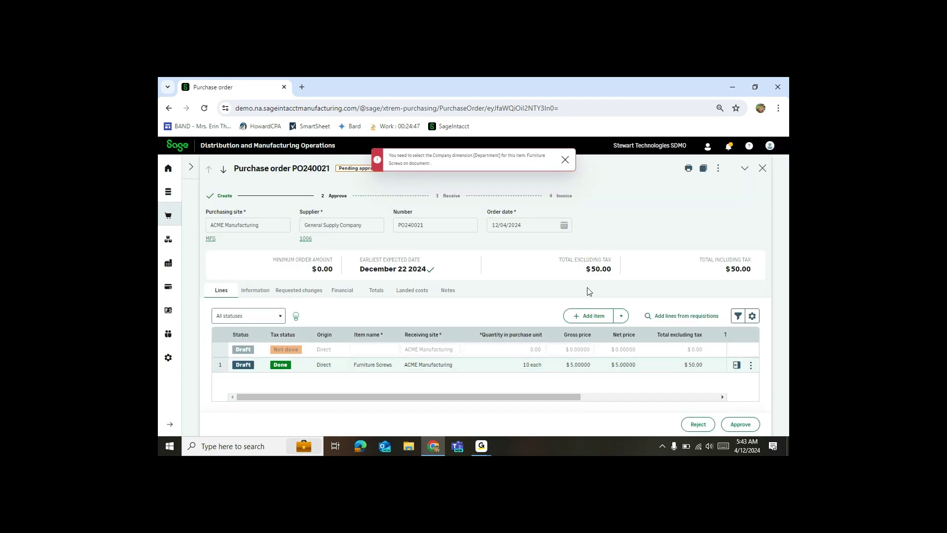
{"action": "left_click", "coordinate": [750, 366]}
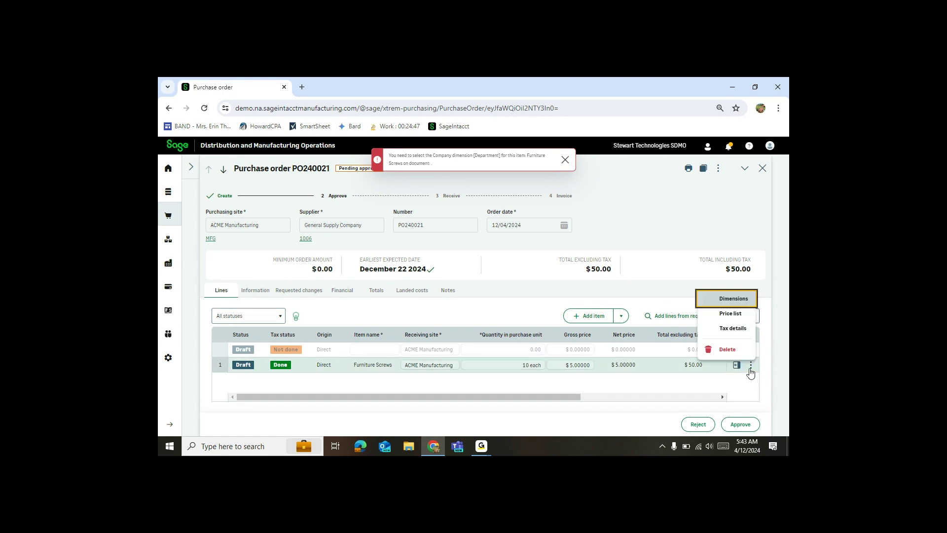
{"action": "left_click", "coordinate": [723, 299]}
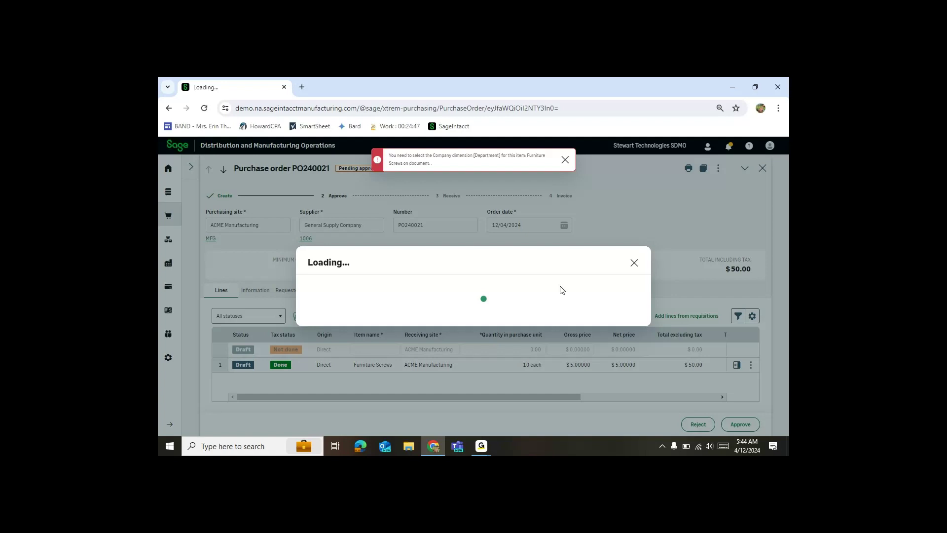
{"action": "left_click", "coordinate": [461, 307]}
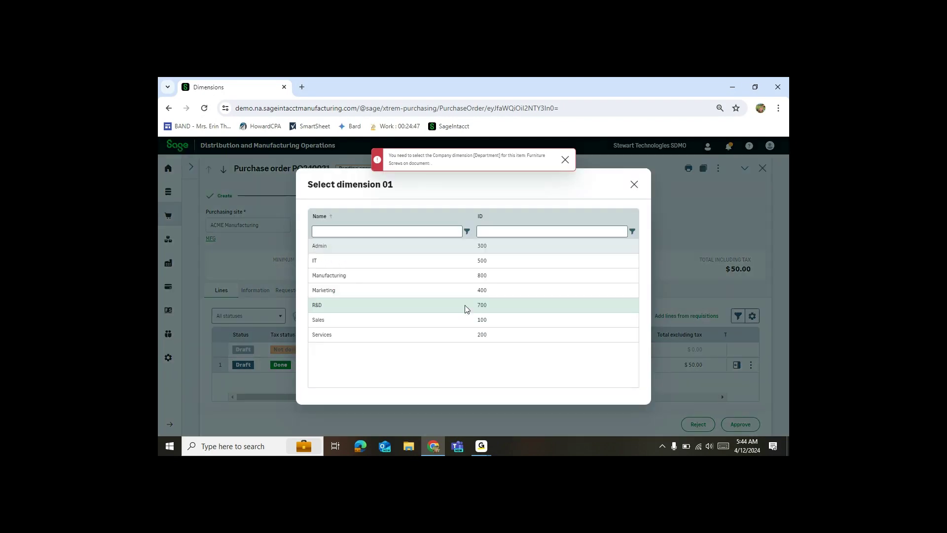
{"action": "left_click", "coordinate": [374, 275]}
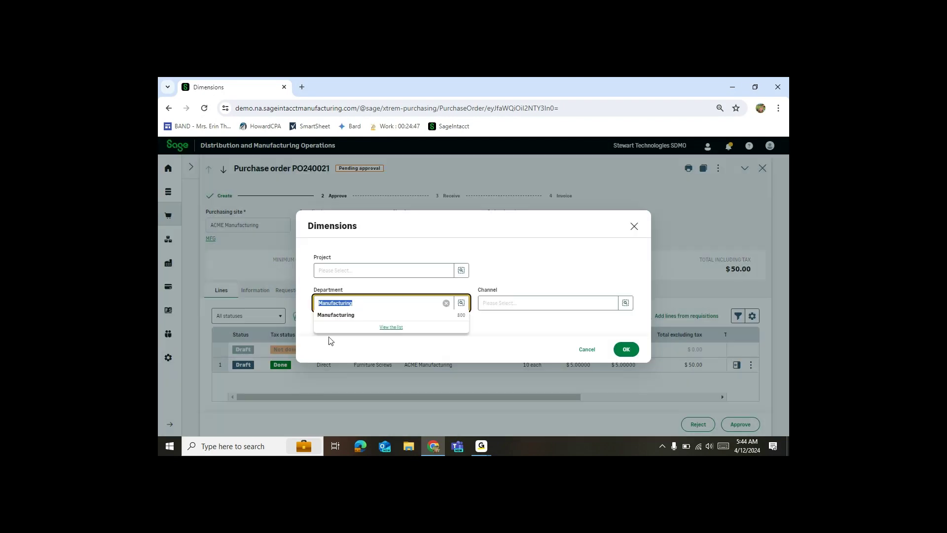
{"action": "left_click", "coordinate": [335, 318]}
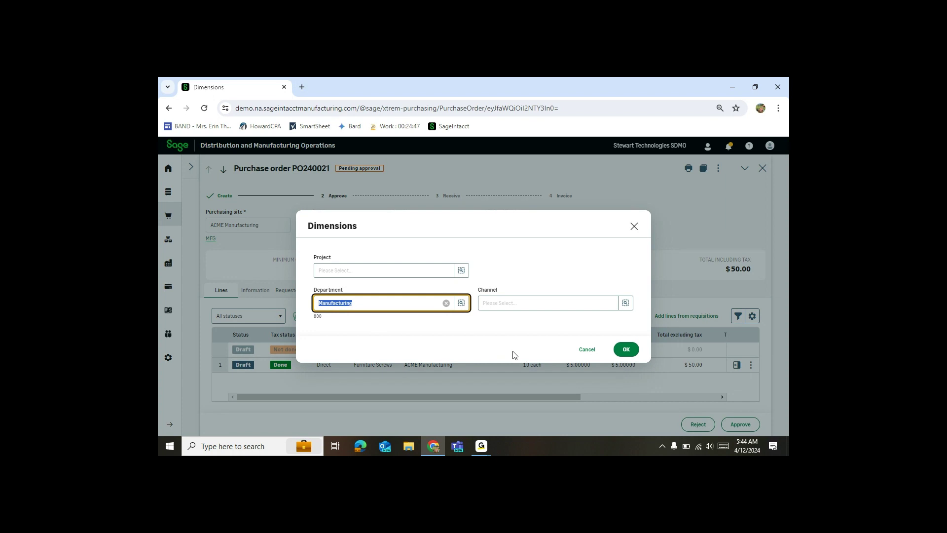
{"action": "left_click", "coordinate": [627, 350]}
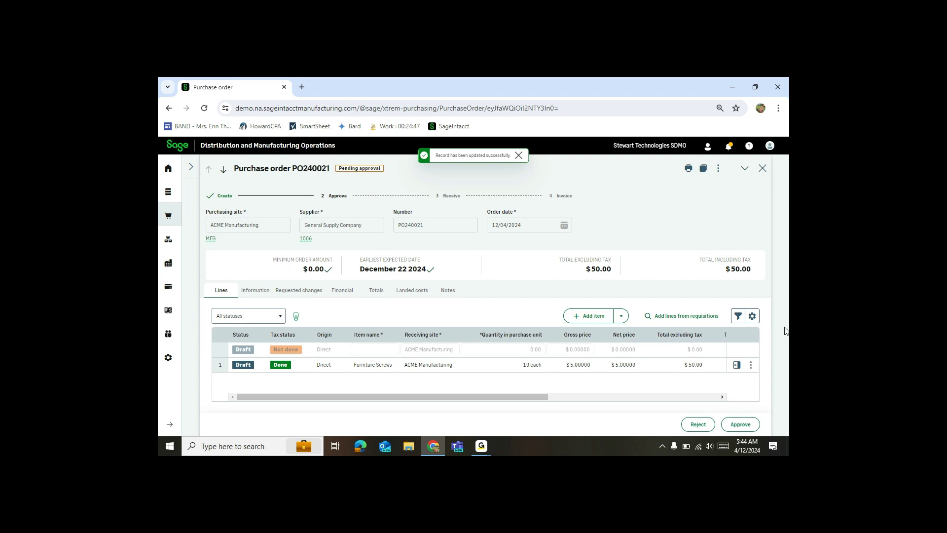
- Approve PO240021, then open and close the Purchasing navigation menu
{"action": "left_click", "coordinate": [736, 427]}
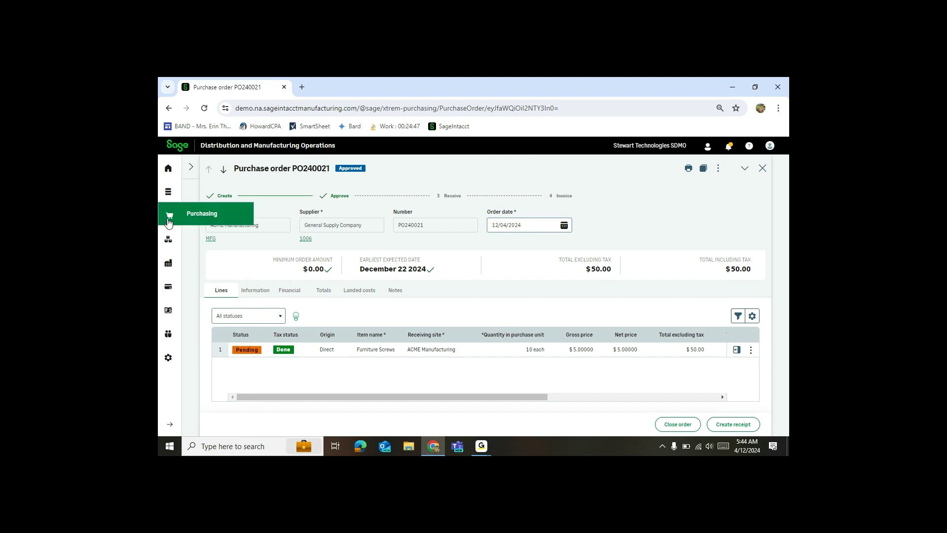
{"action": "left_click", "coordinate": [169, 222]}
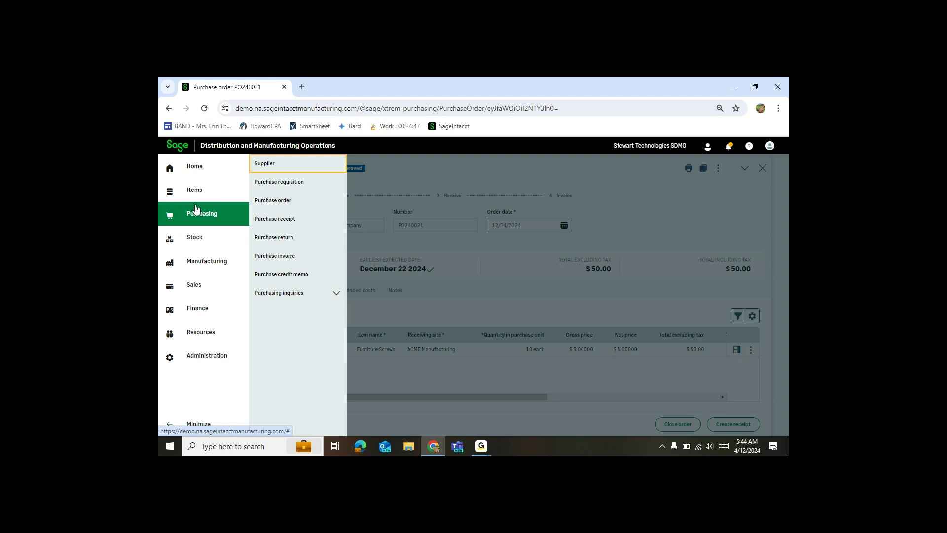
{"action": "left_click", "coordinate": [407, 175]}
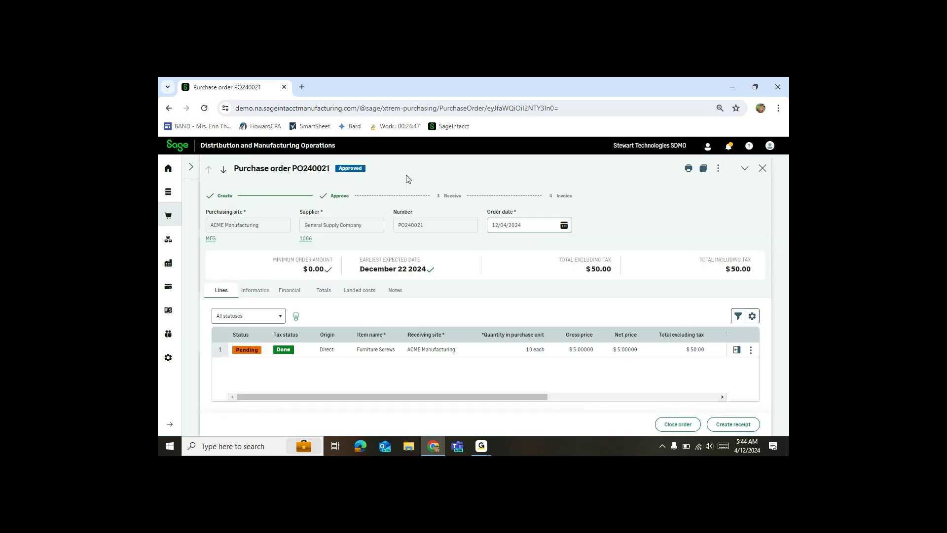